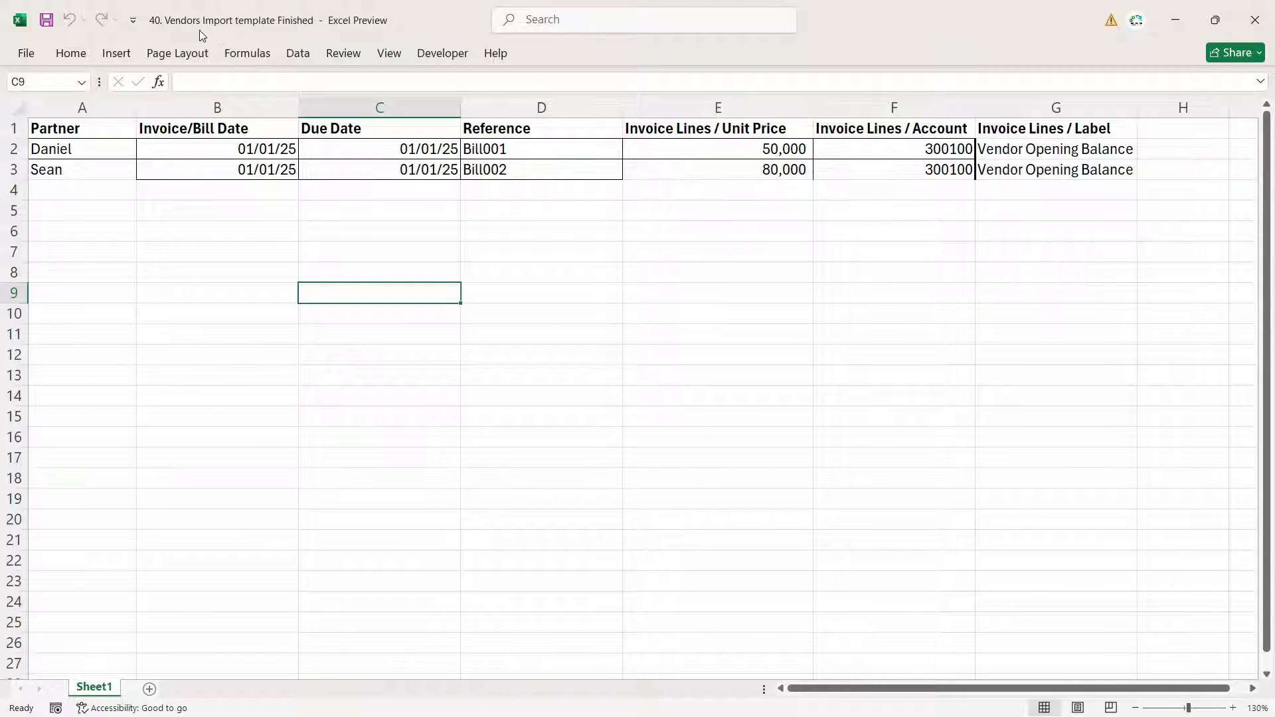
- Review the vendor import template's column headers and sample rows
{"action": "left_click", "coordinate": [75, 130]}
{"action": "left_click", "coordinate": [273, 131]}
{"action": "left_click", "coordinate": [432, 131]}
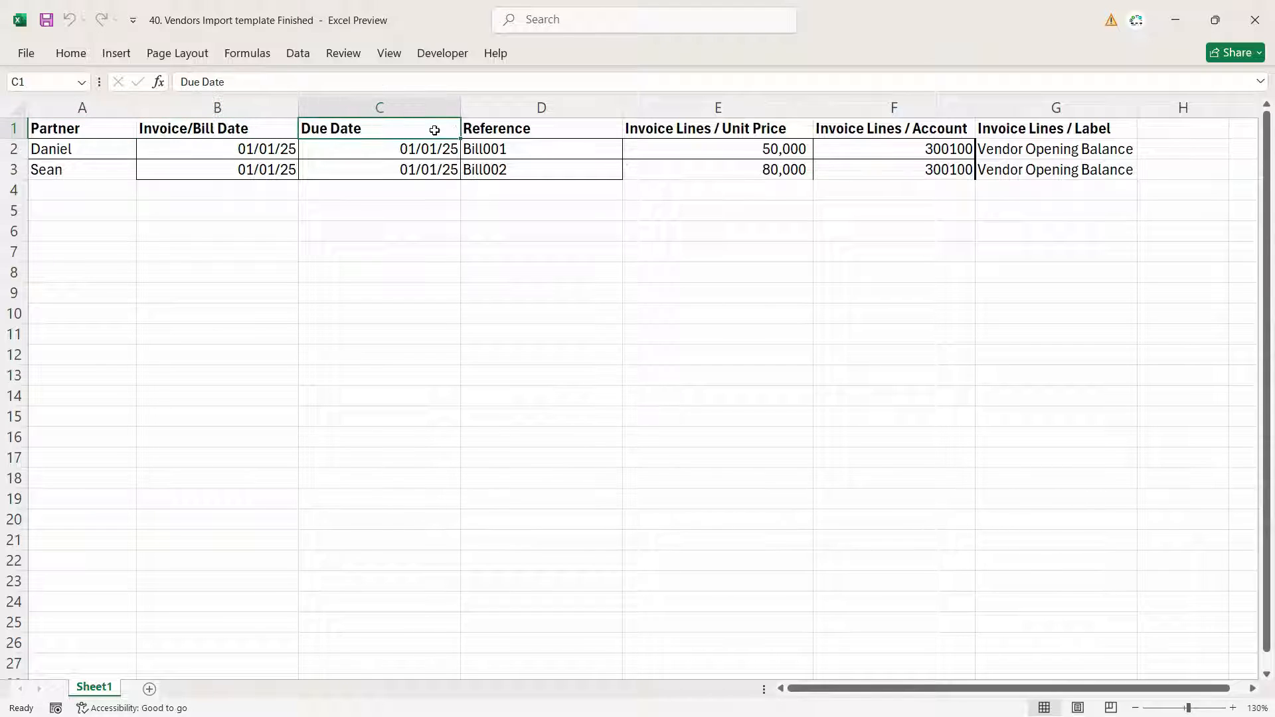
{"action": "left_click", "coordinate": [493, 128]}
{"action": "left_click", "coordinate": [1027, 153]}
{"action": "left_click_drag", "start_coordinate": [1027, 153], "coordinate": [80, 151]}
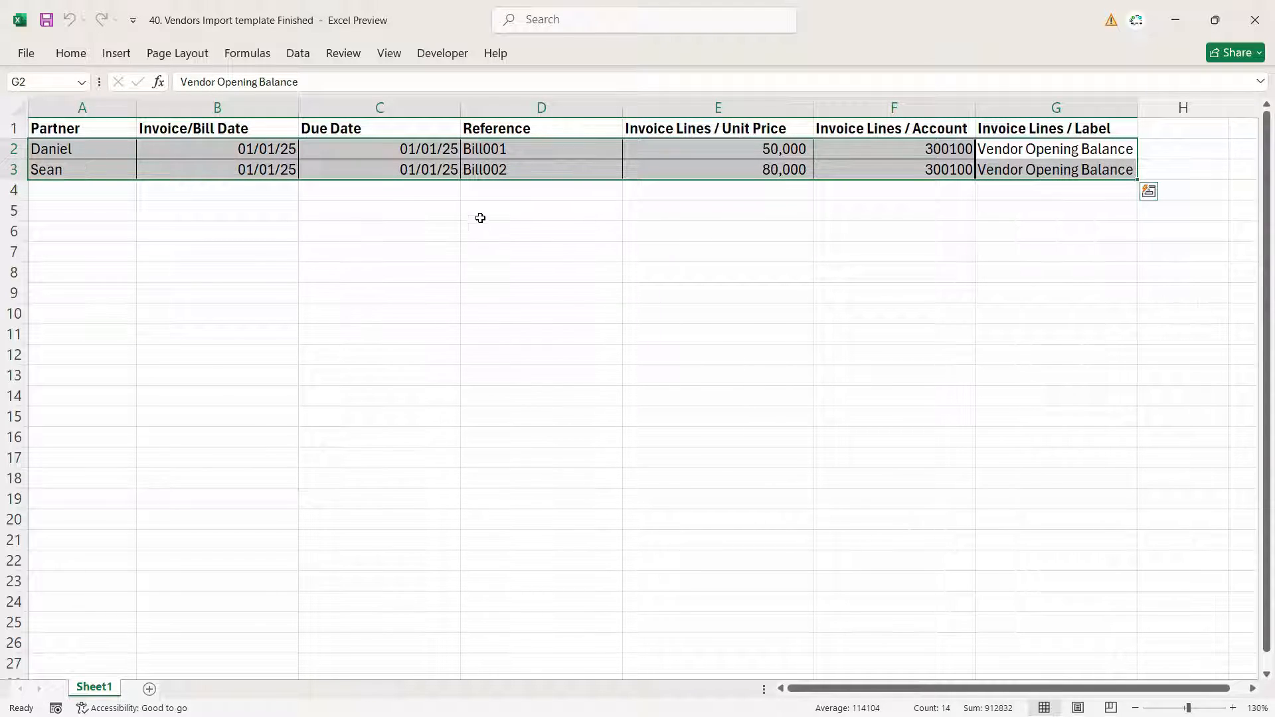
{"action": "left_click", "coordinate": [366, 237]}
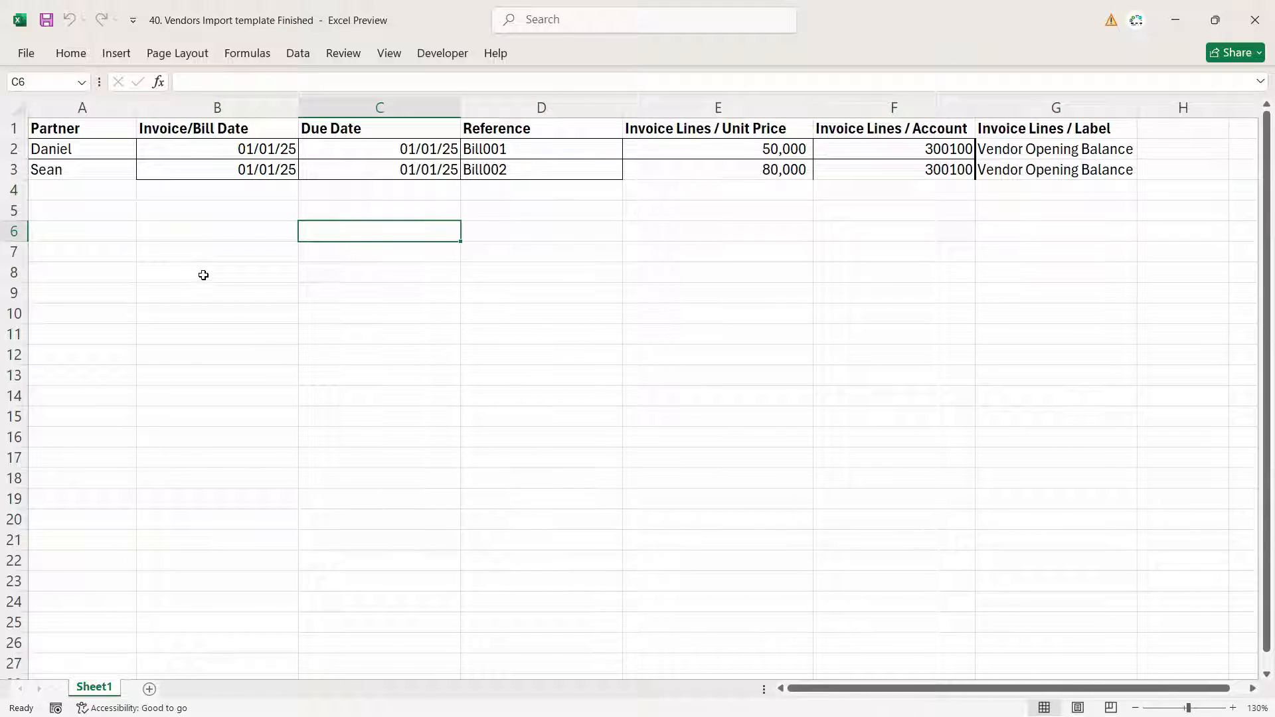
{"action": "left_click", "coordinate": [106, 145]}
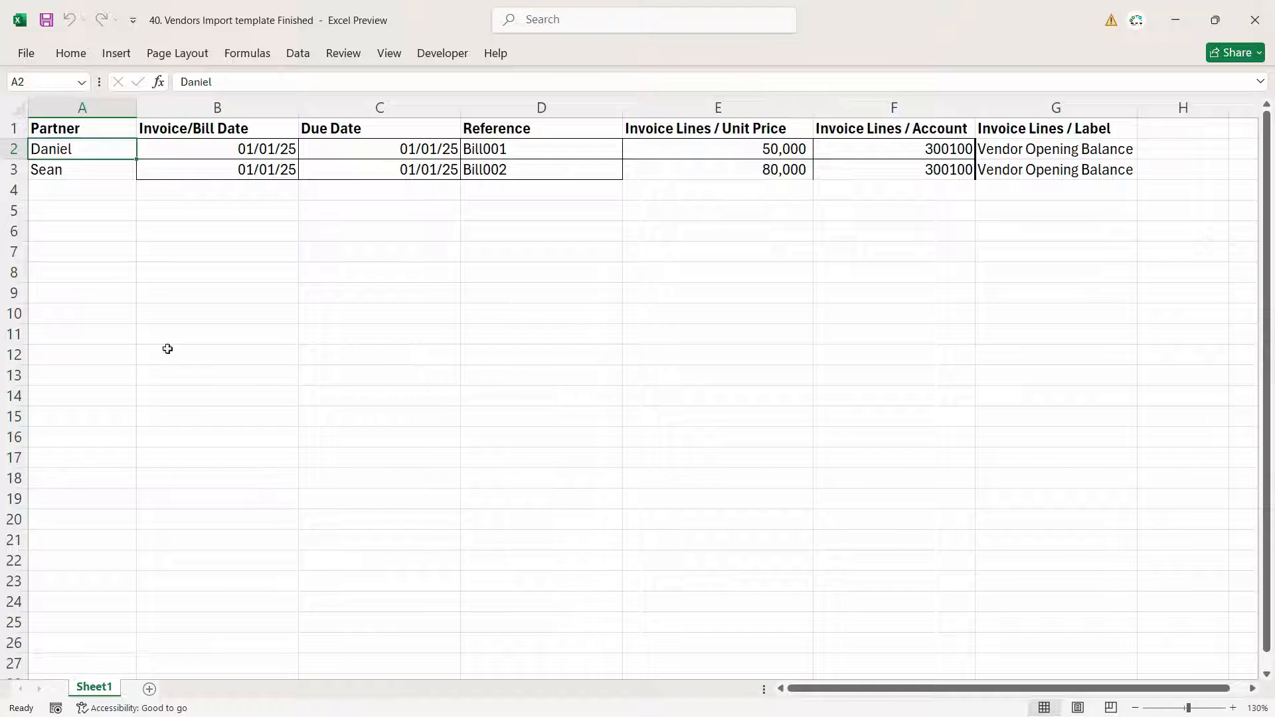
{"action": "left_click", "coordinate": [220, 150]}
{"action": "left_click", "coordinate": [398, 153]}
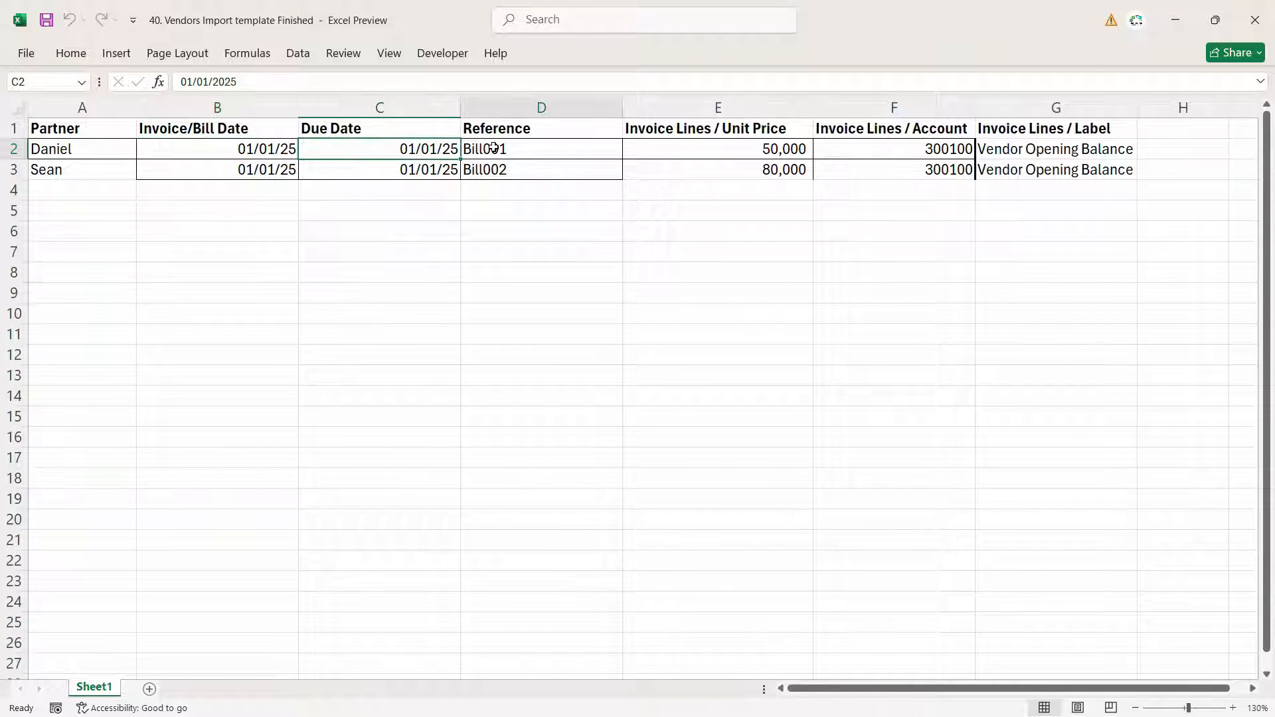
{"action": "left_click", "coordinate": [421, 190]}
{"action": "left_click", "coordinate": [47, 150]}
- Copy the three supplier names from the Empire textiles workbook into the Partner column as values
{"action": "key", "text": "alt+Tab"}
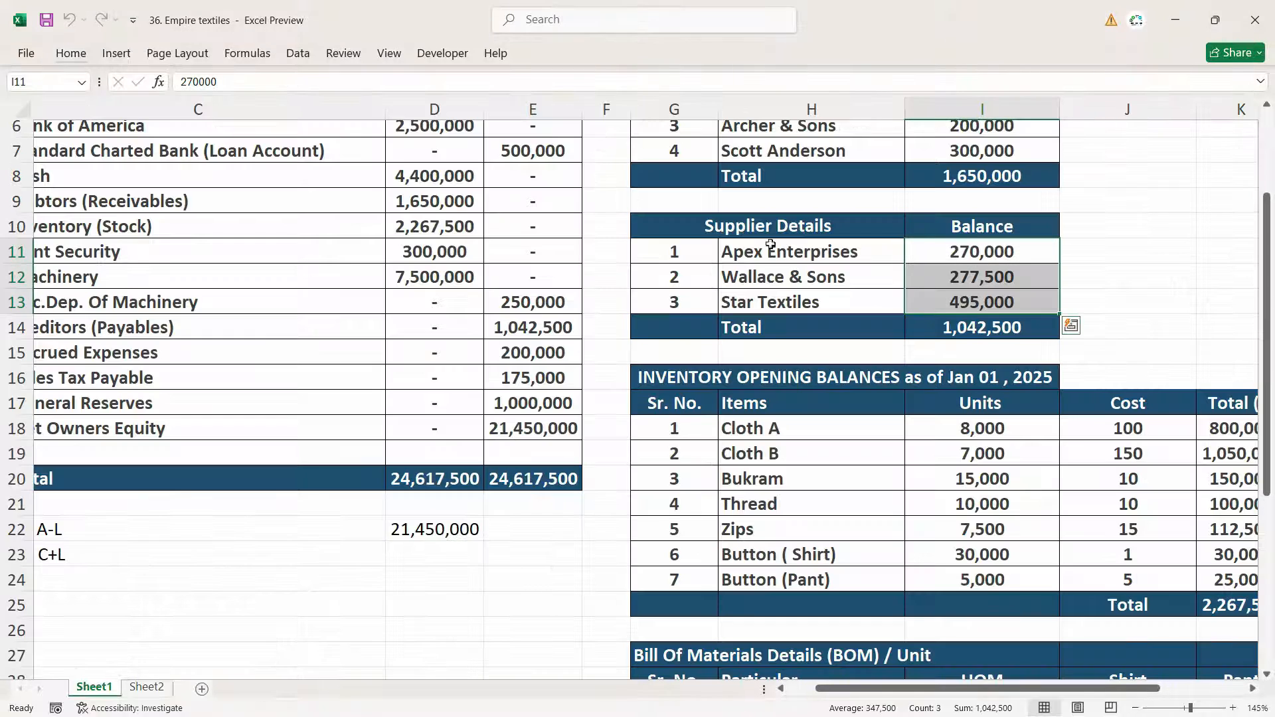
{"action": "left_click_drag", "start_coordinate": [757, 251], "coordinate": [755, 302]}
{"action": "key", "text": "ctrl+c"}
{"action": "key", "text": "alt+Tab"}
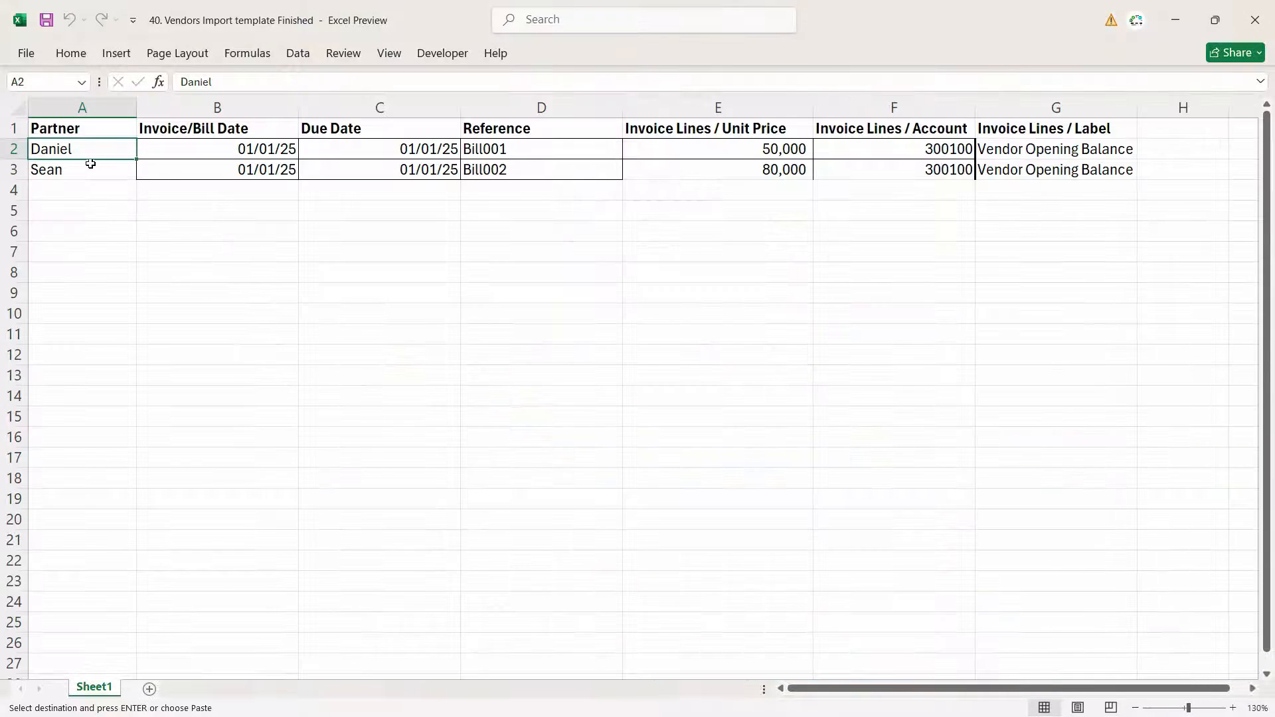
{"action": "key", "text": "ctrl+v"}
{"action": "left_click", "coordinate": [196, 263]}
{"action": "left_click", "coordinate": [184, 264]}
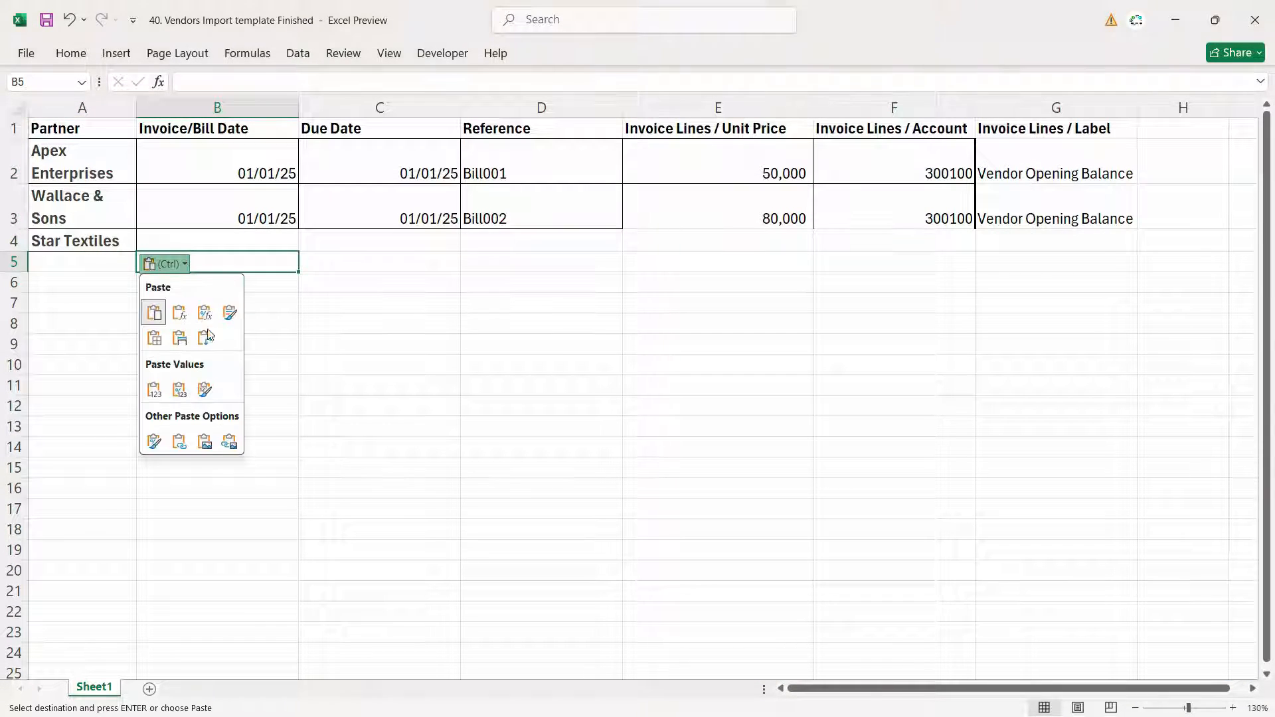
{"action": "left_click", "coordinate": [154, 390]}
- Fill the bill date and due date down to row 4 for the third supplier
{"action": "key", "text": "Right"}
{"action": "key", "text": "Down"}
{"action": "key", "text": "Down"}
{"action": "key", "text": "ctrl+d"}
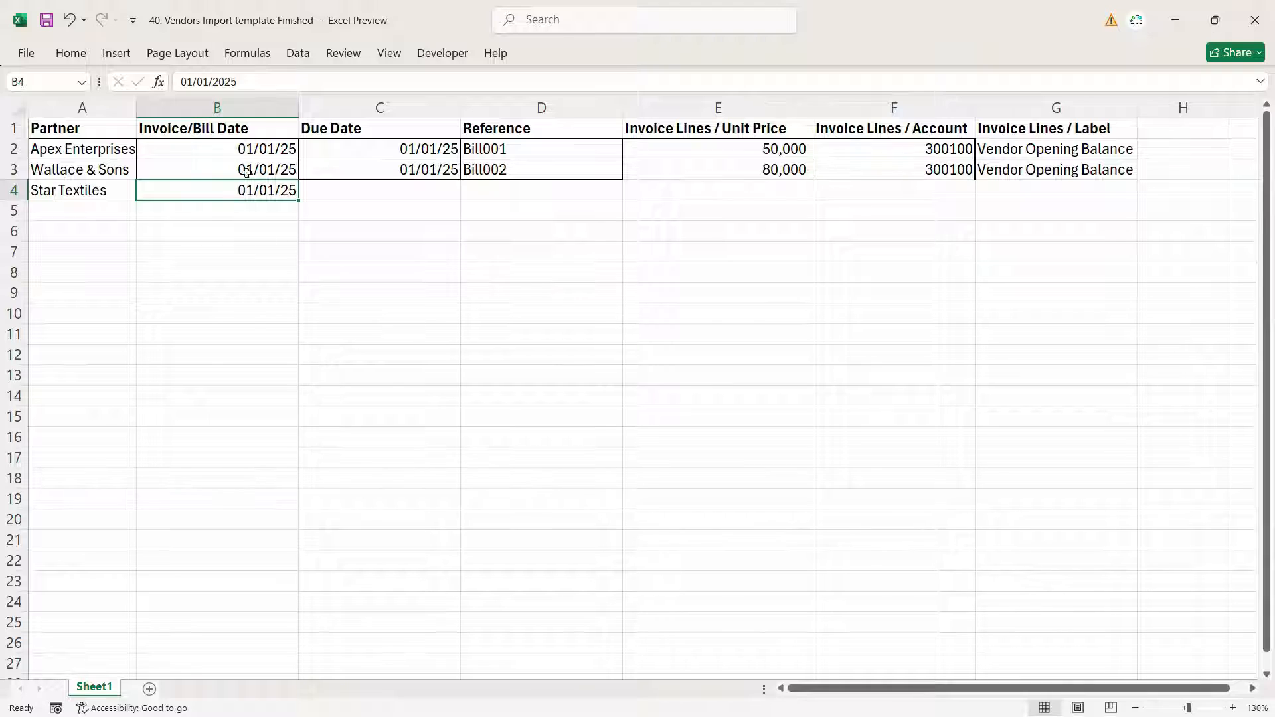
{"action": "key", "text": "Right"}
{"action": "key", "text": "ctrl+d"}
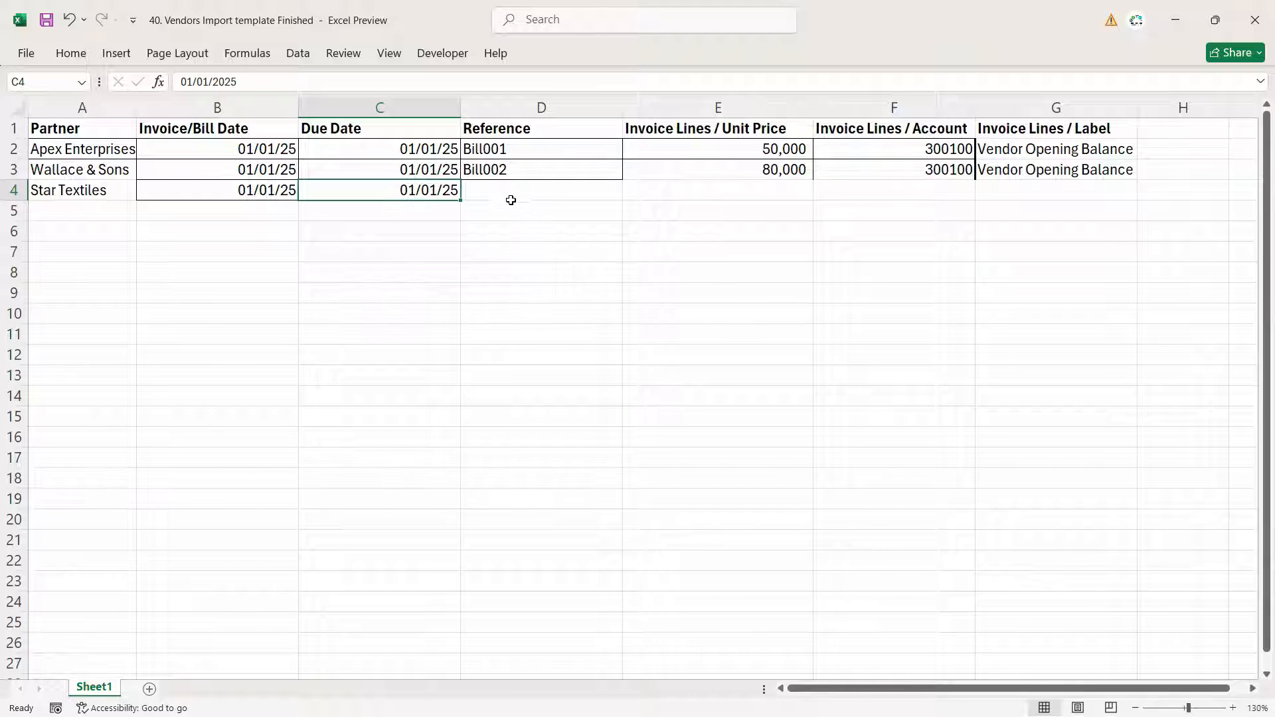
- Extend the reference series down to Bill003 in row 4
{"action": "left_click", "coordinate": [544, 174]}
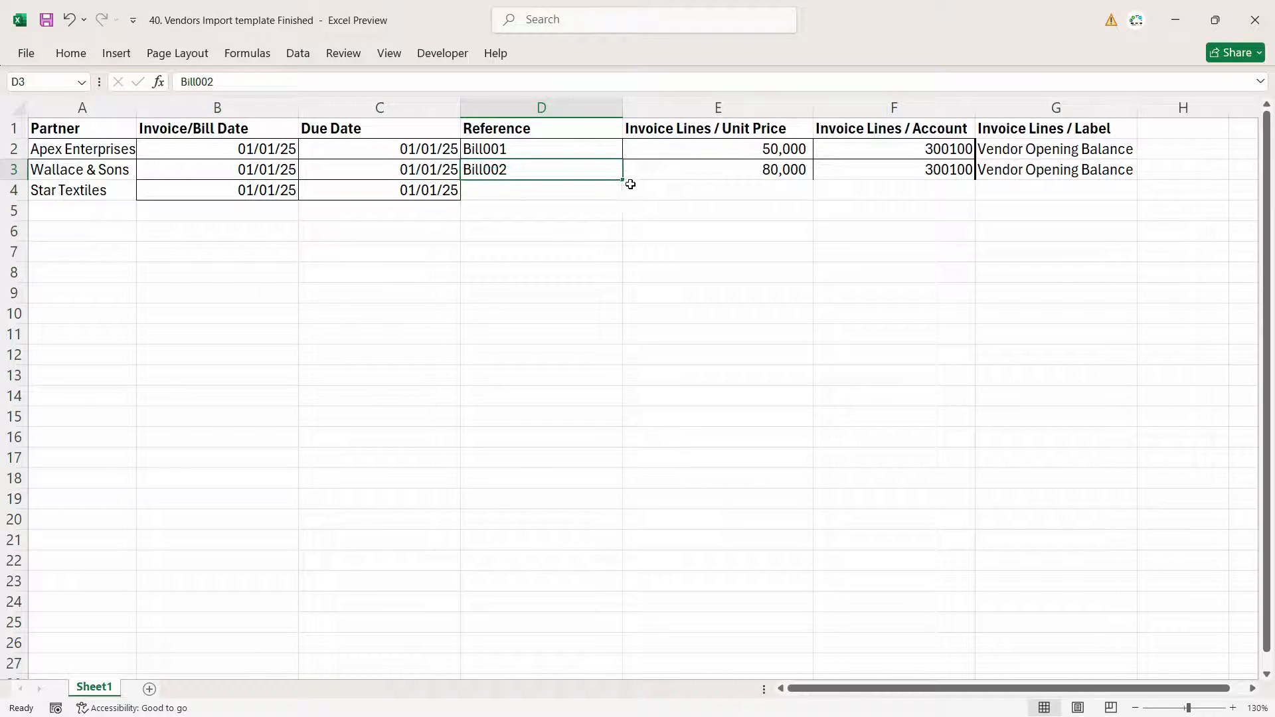
{"action": "left_click_drag", "start_coordinate": [622, 180], "coordinate": [622, 203]}
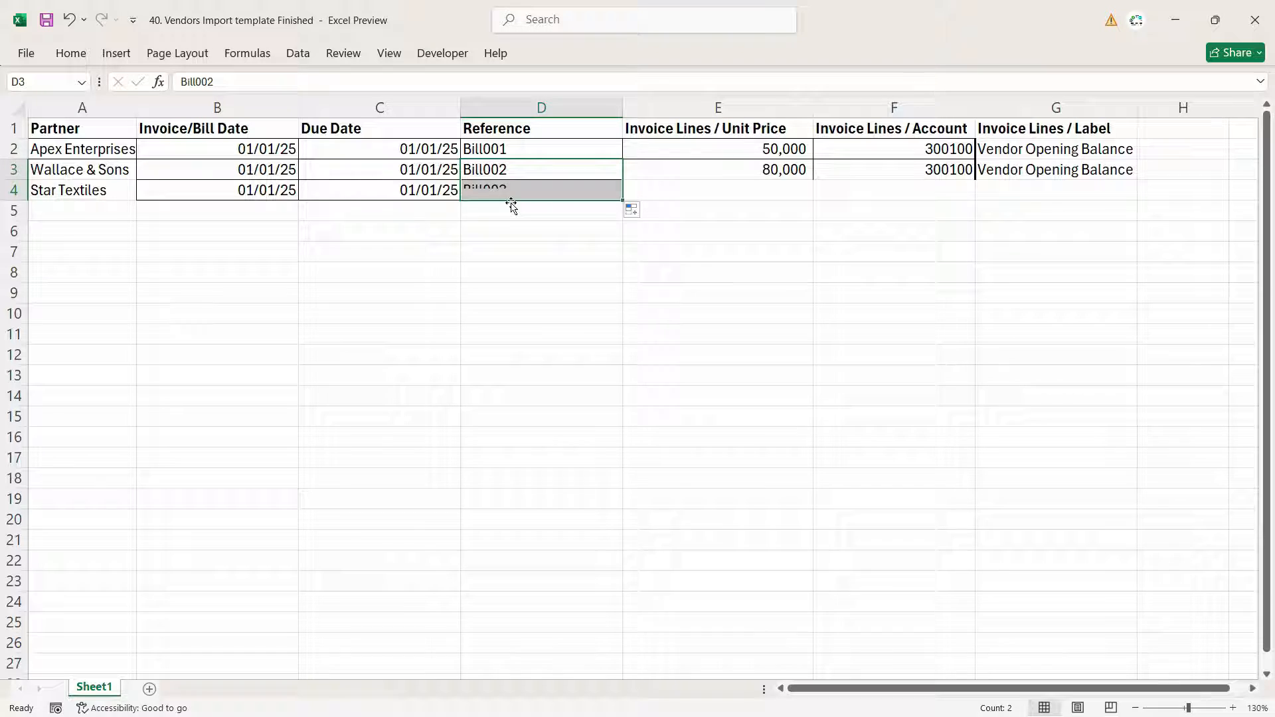
{"action": "left_click", "coordinate": [498, 146]}
{"action": "left_click", "coordinate": [498, 169]}
{"action": "left_click", "coordinate": [494, 186]}
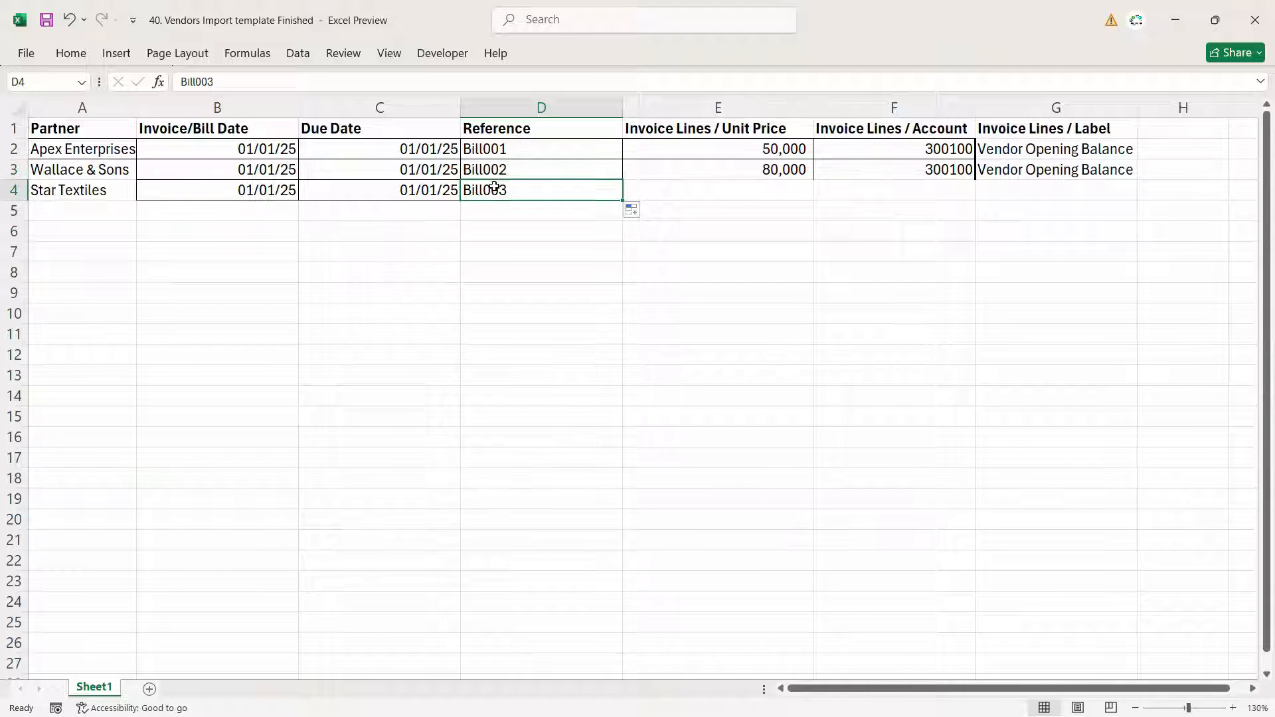
- Copy the three supplier balances from the Empire textiles workbook into the Unit Price column as values
{"action": "left_click", "coordinate": [804, 151]}
{"action": "key", "text": "alt+Tab"}
{"action": "left_click_drag", "start_coordinate": [997, 250], "coordinate": [1010, 300]}
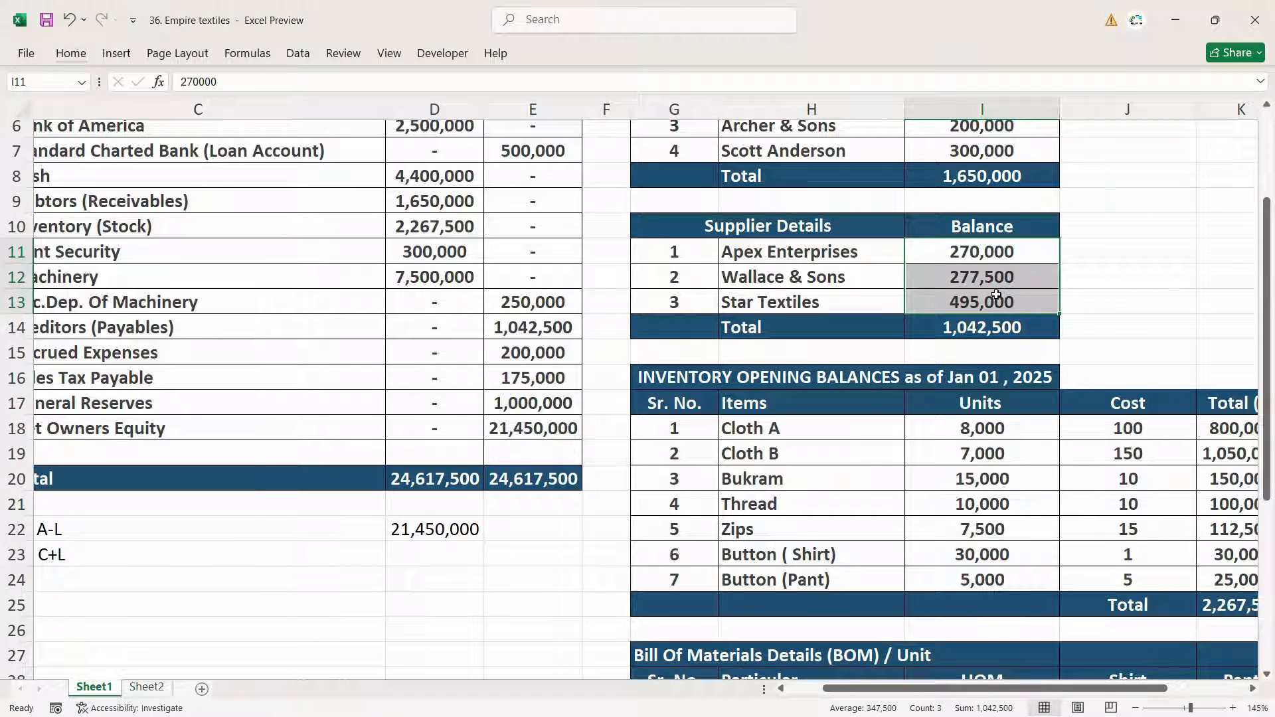
{"action": "key", "text": "ctrl+c"}
{"action": "key", "text": "alt+Tab"}
{"action": "right_click", "coordinate": [728, 154]}
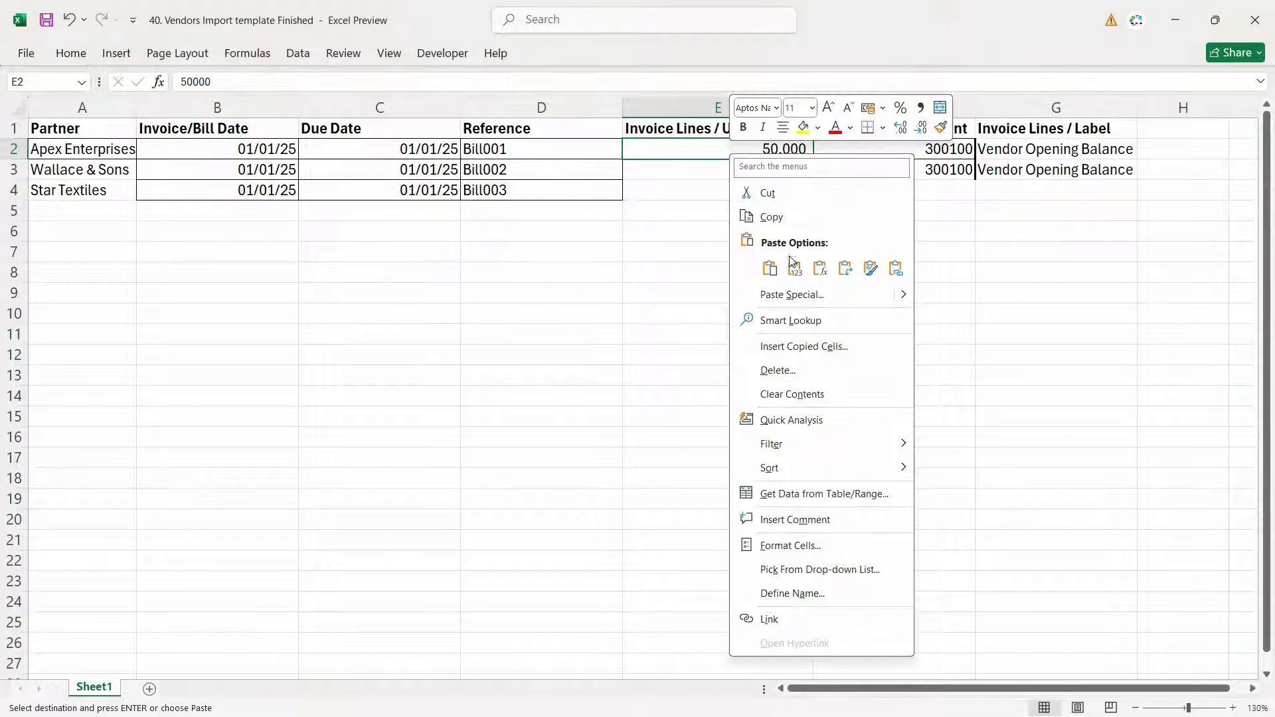
{"action": "left_click", "coordinate": [792, 266]}
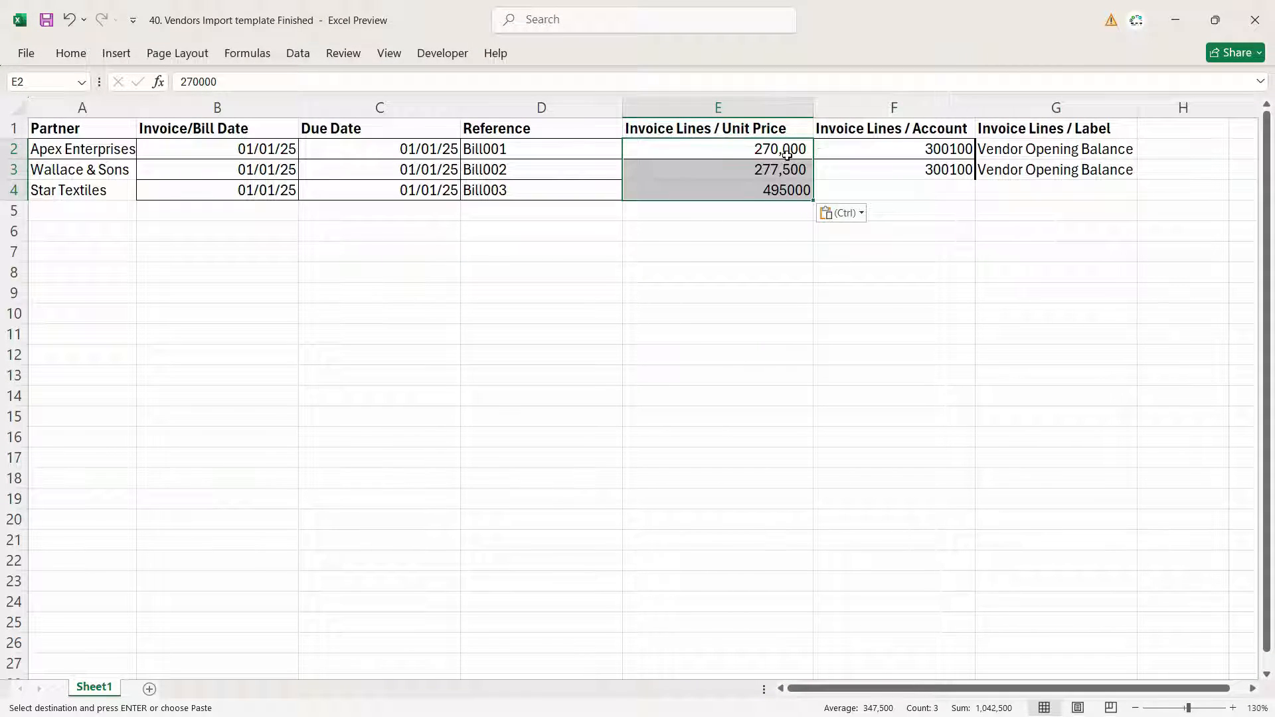
- Set the pasted unit prices' number format to General
{"action": "left_click", "coordinate": [70, 53]}
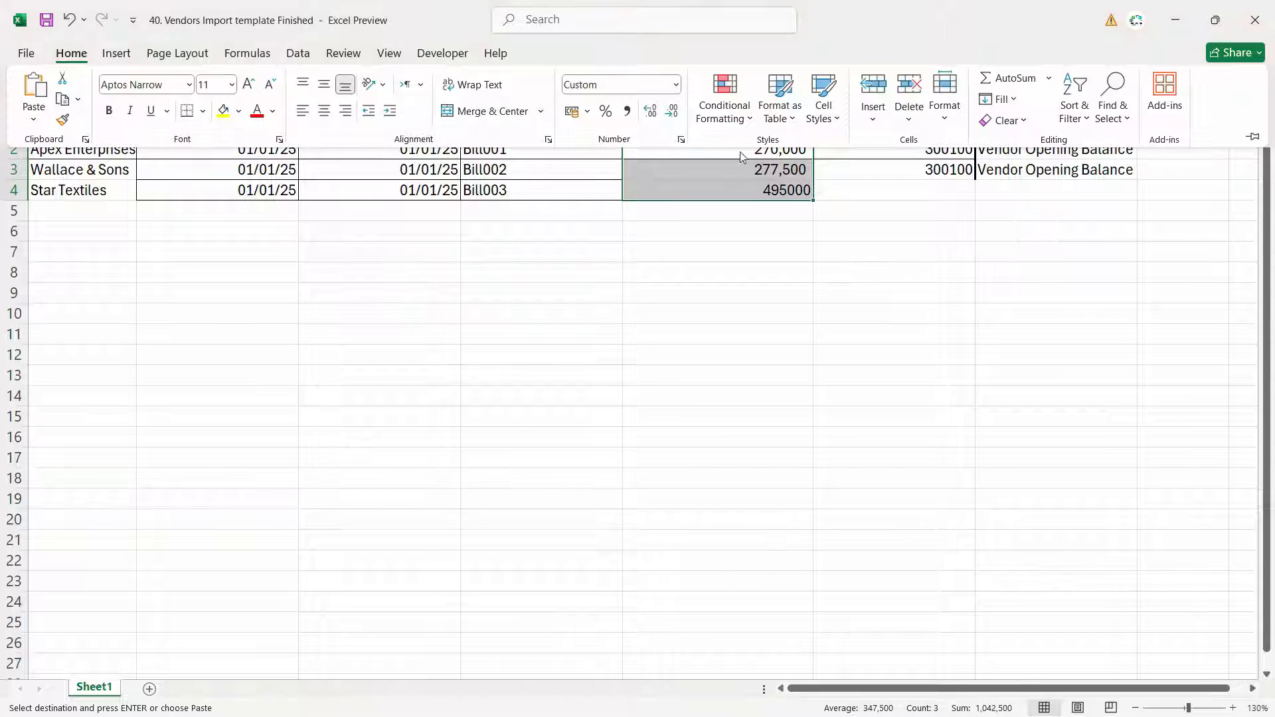
{"action": "left_click", "coordinate": [675, 84]}
{"action": "left_click", "coordinate": [617, 109]}
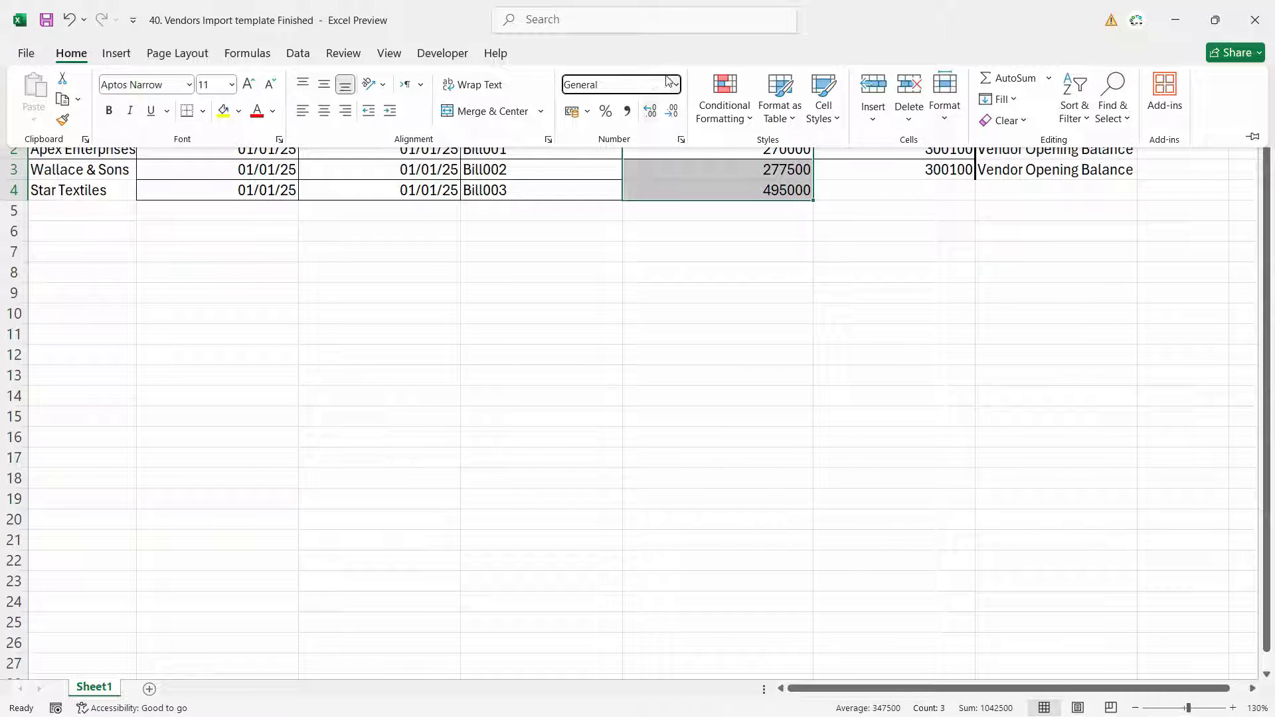
- Search the chart of accounts for the suspence account and select its code
{"action": "left_click", "coordinate": [941, 154]}
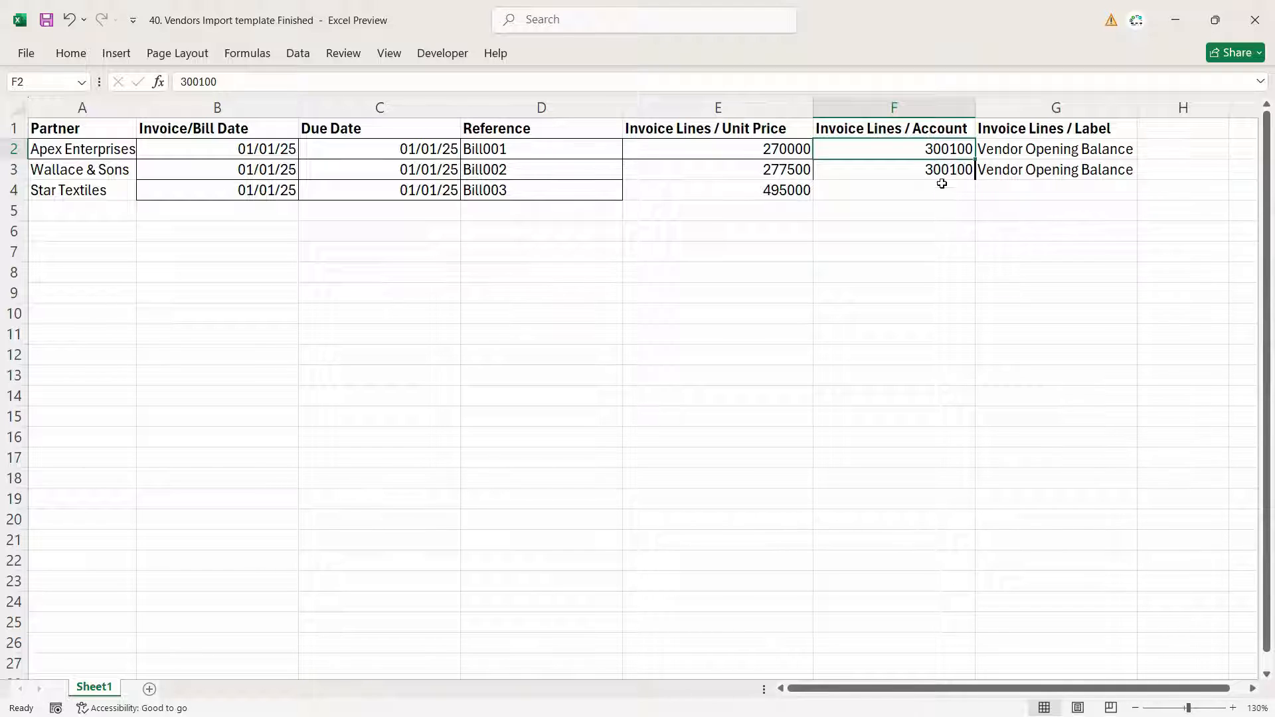
{"action": "left_click", "coordinate": [942, 176]}
{"action": "left_click", "coordinate": [941, 148]}
{"action": "left_click", "coordinate": [932, 176]}
{"action": "left_click", "coordinate": [921, 189]}
{"action": "left_click", "coordinate": [931, 152]}
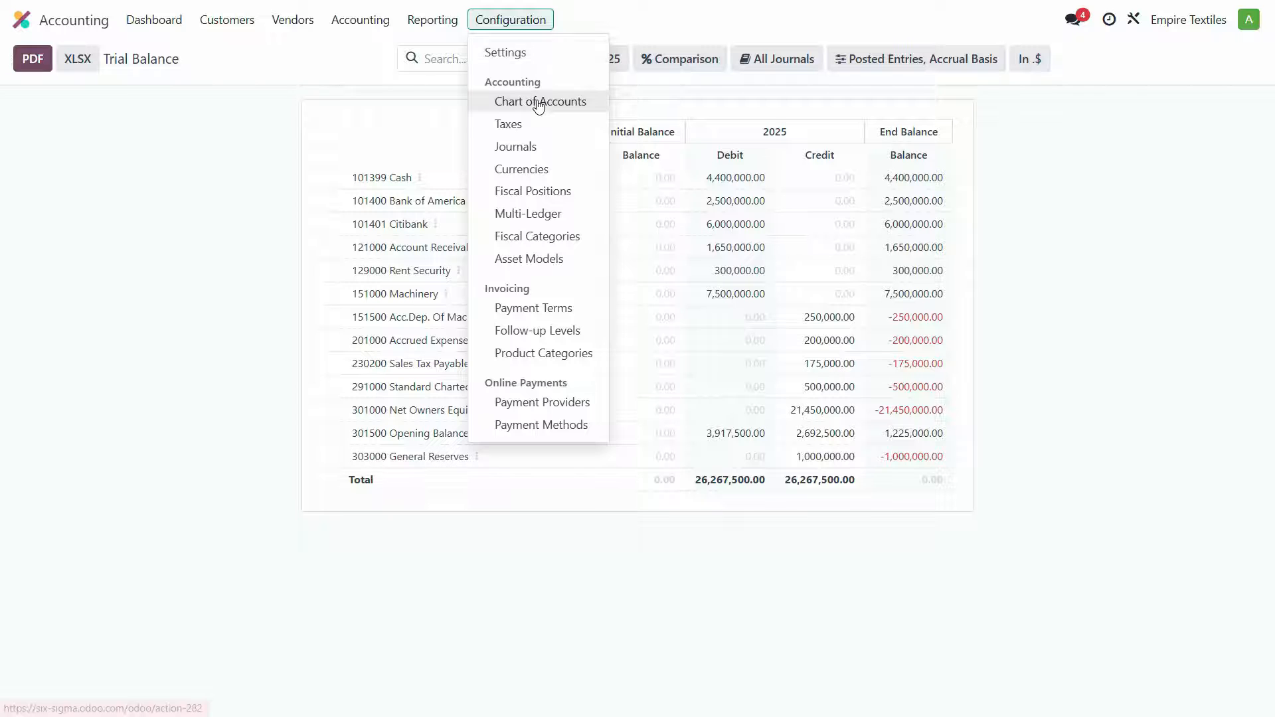
{"action": "left_click", "coordinate": [538, 102]}
{"action": "type", "text": "s"}
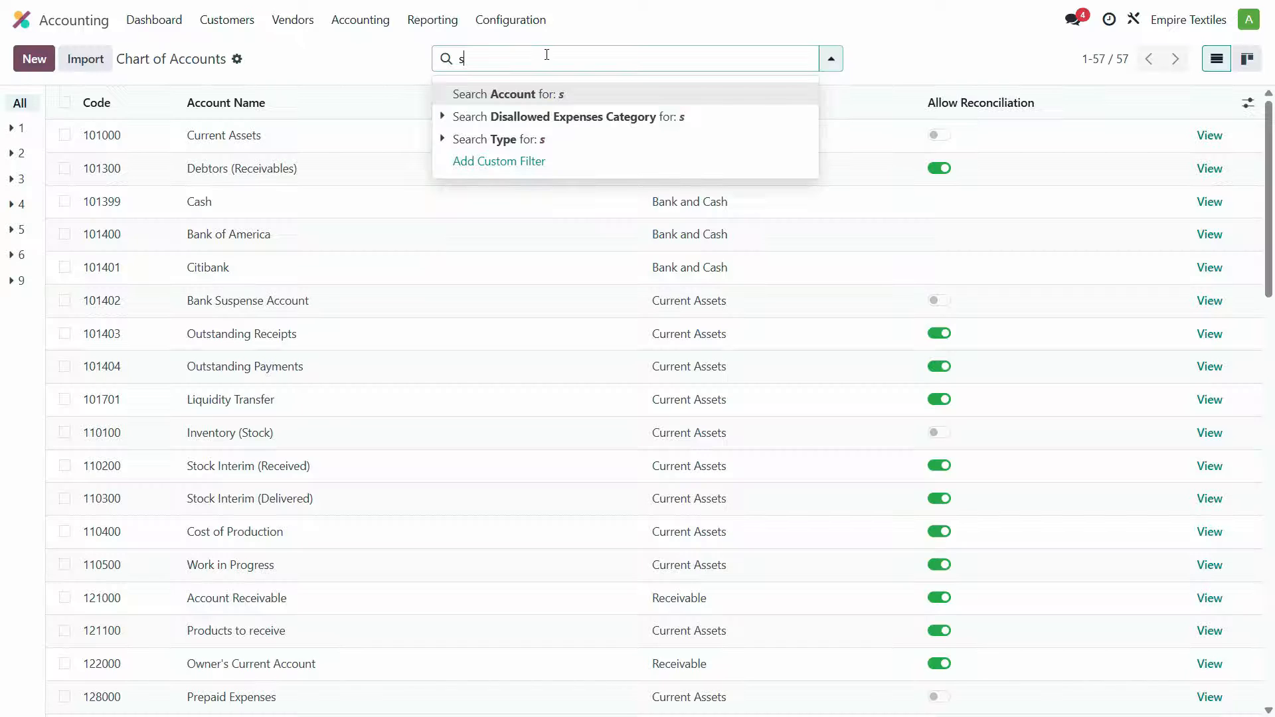
{"action": "type", "text": "uspence"}
{"action": "key", "text": "Return"}
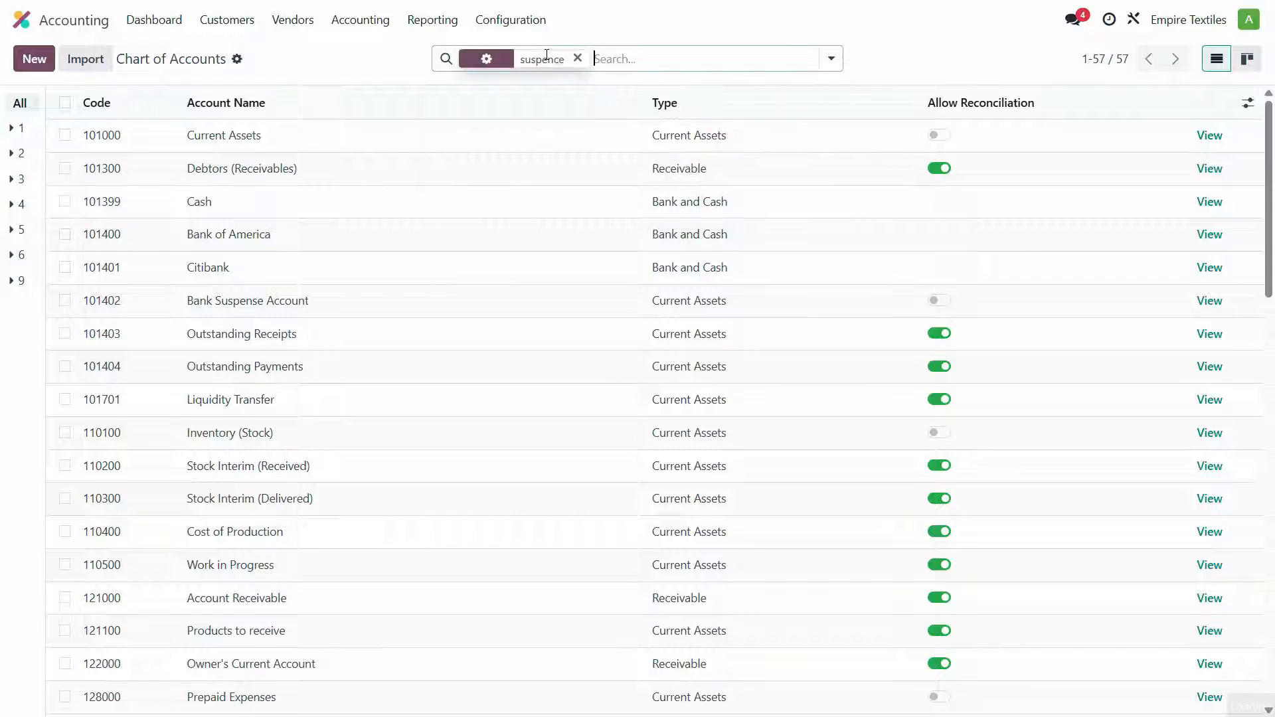
{"action": "left_click", "coordinate": [107, 137]}
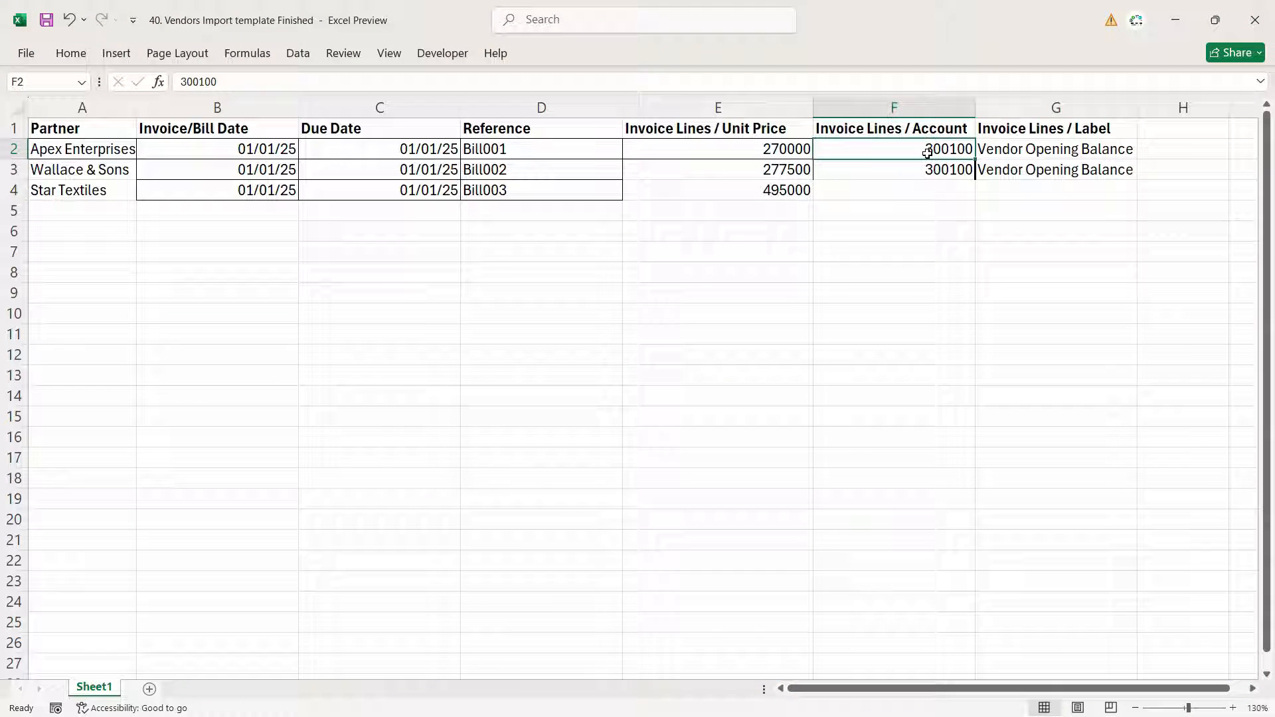
- Paste account code 301500 into the Account column and fill it down to row 4
{"action": "right_click", "coordinate": [926, 150]}
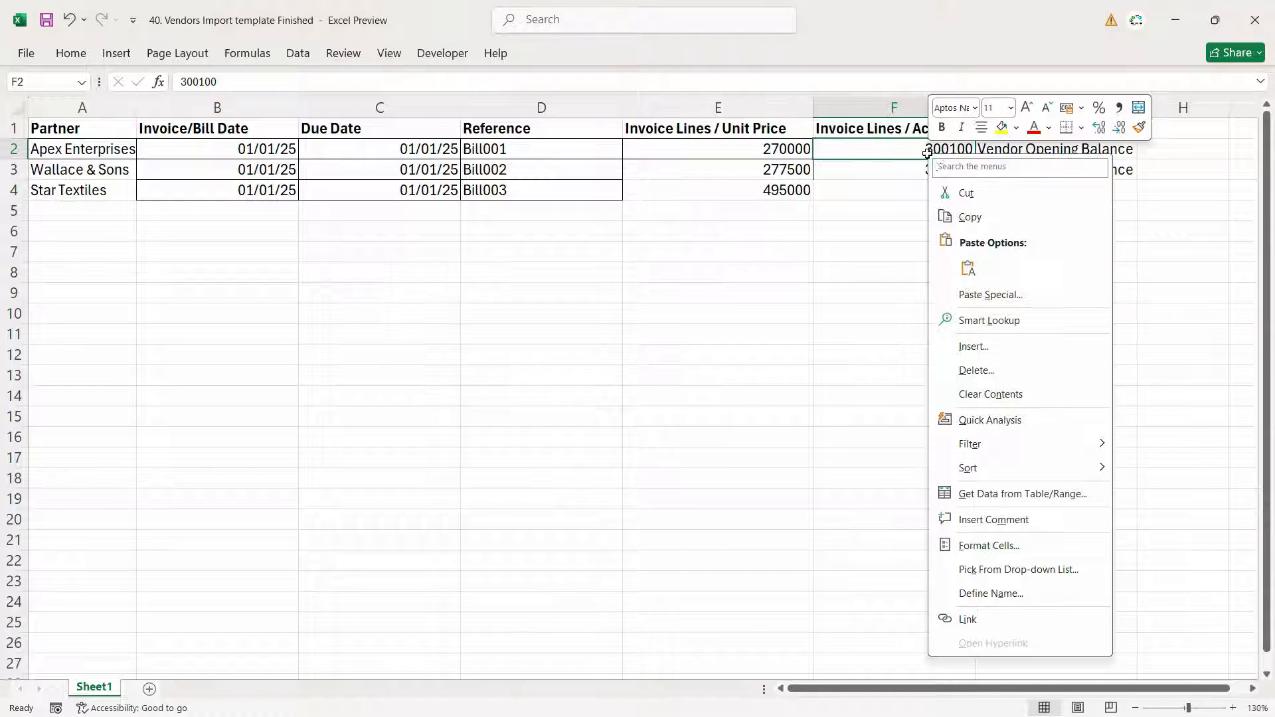
{"action": "left_click", "coordinate": [967, 228]}
{"action": "left_click_drag", "start_coordinate": [974, 159], "coordinate": [960, 194]}
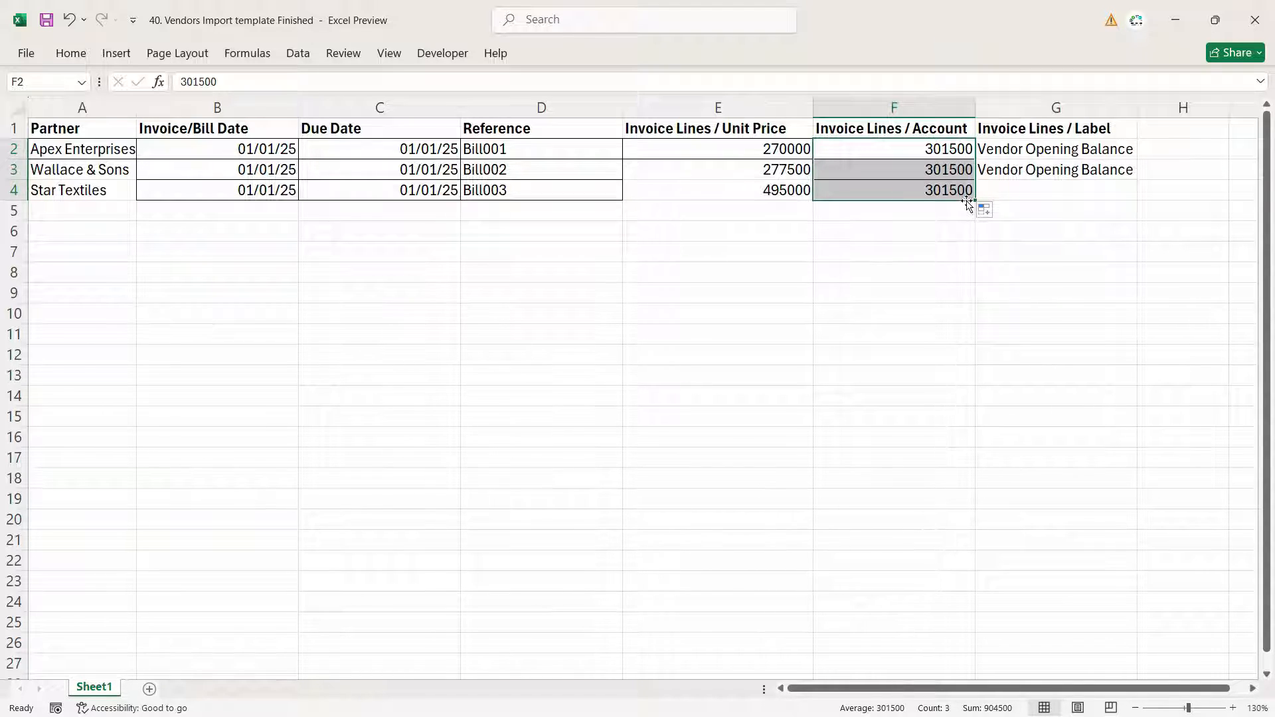
{"action": "left_click", "coordinate": [927, 170]}
{"action": "left_click", "coordinate": [944, 192]}
{"action": "left_click_drag", "start_coordinate": [948, 162], "coordinate": [946, 191]}
- Fill the Vendor Opening Balance label down to row 4
{"action": "left_click", "coordinate": [1073, 171]}
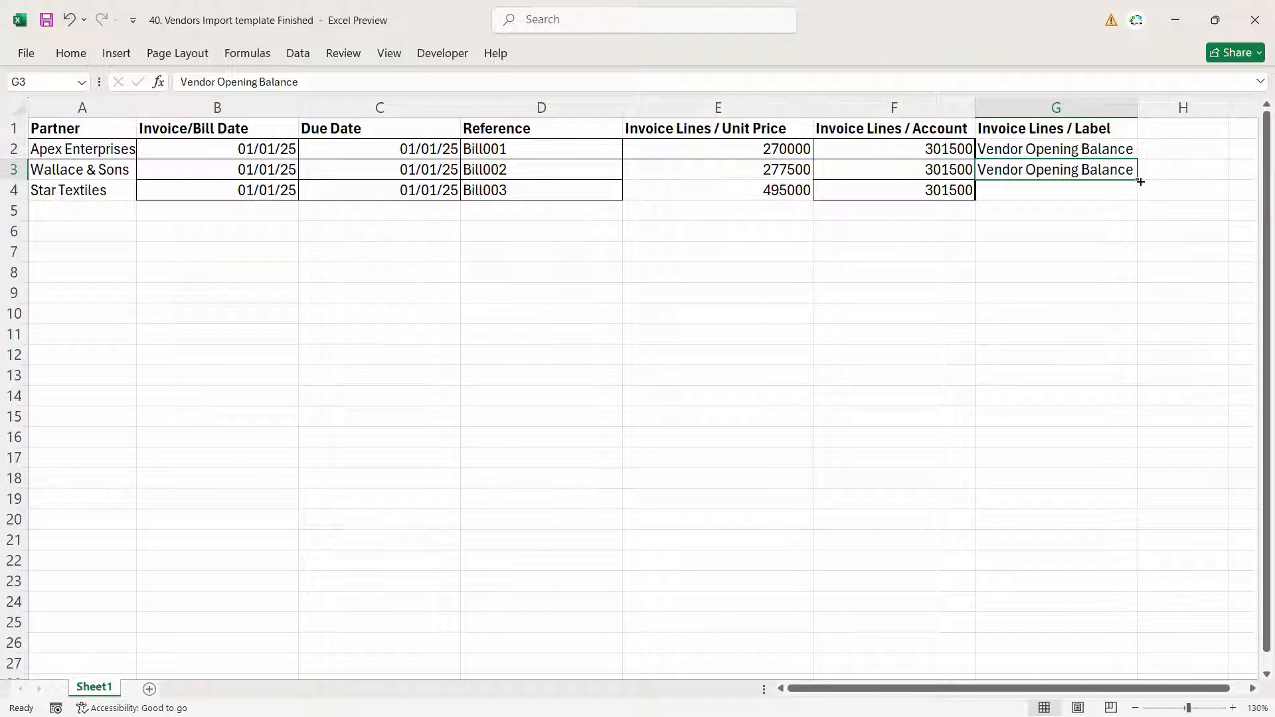
{"action": "left_click_drag", "start_coordinate": [1140, 181], "coordinate": [1140, 208]}
{"action": "key", "text": "Down"}
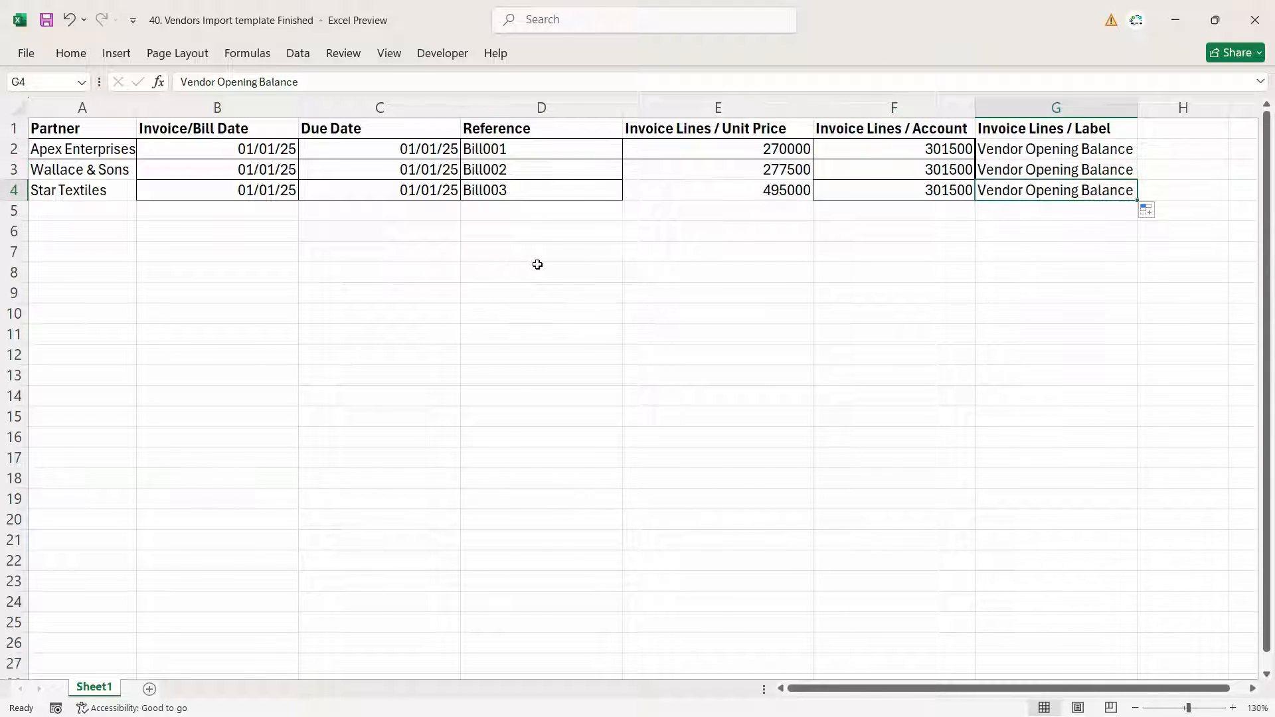
{"action": "left_click", "coordinate": [107, 198]}
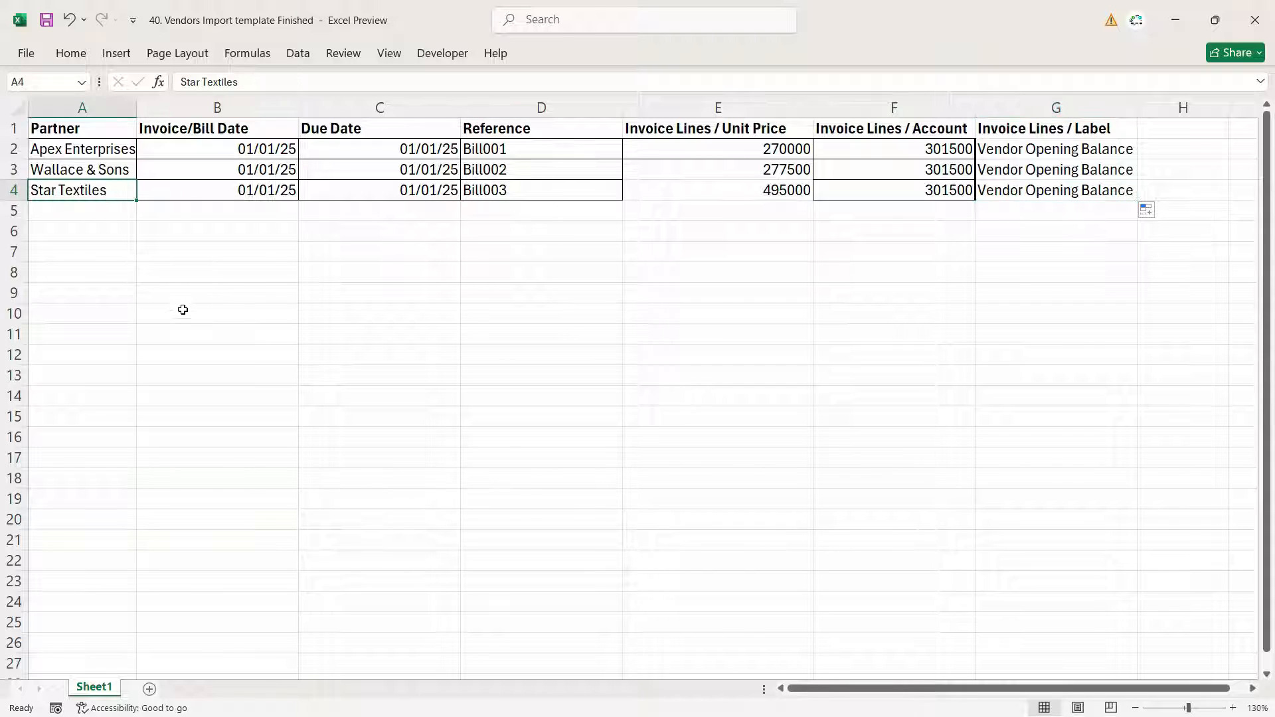
- Open the vendor Bills list in Odoo Accounting
{"action": "key", "text": "alt+Tab"}
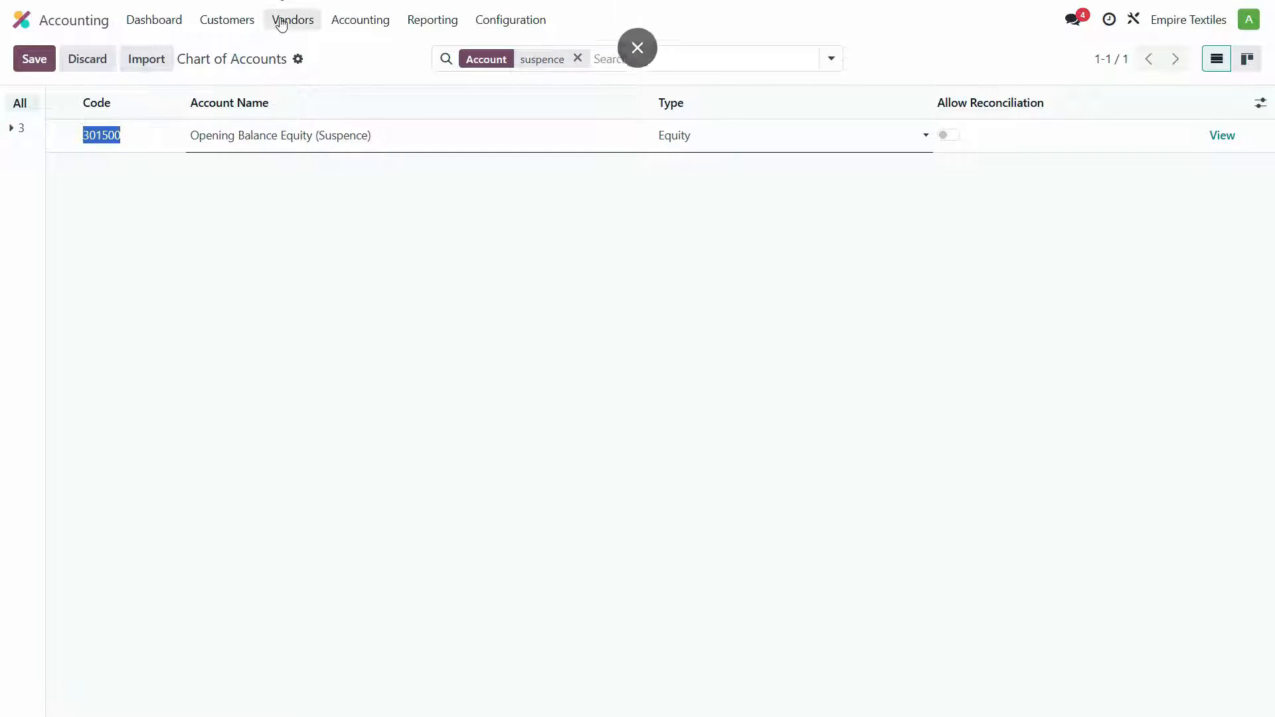
{"action": "left_click", "coordinate": [293, 20]}
{"action": "left_click", "coordinate": [292, 53]}
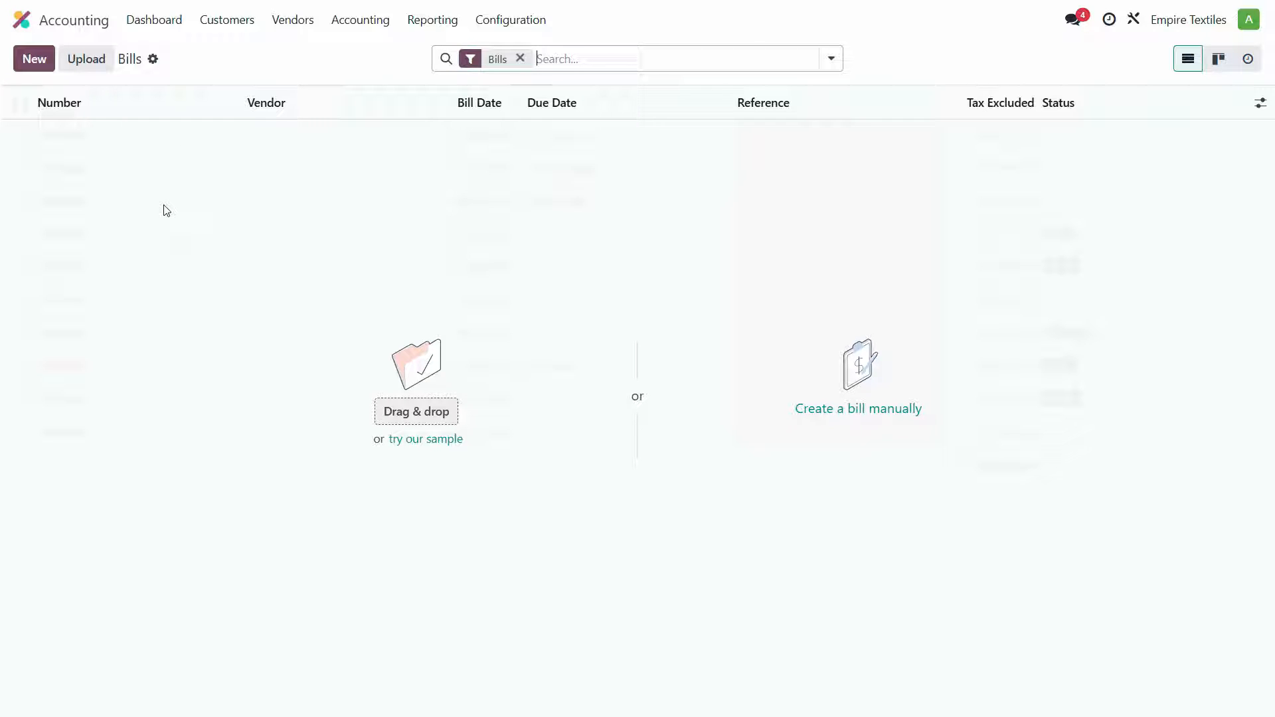
- Start importing bills from the file 40. Vendors Import template Finished
{"action": "left_click", "coordinate": [153, 59]}
{"action": "left_click", "coordinate": [205, 89]}
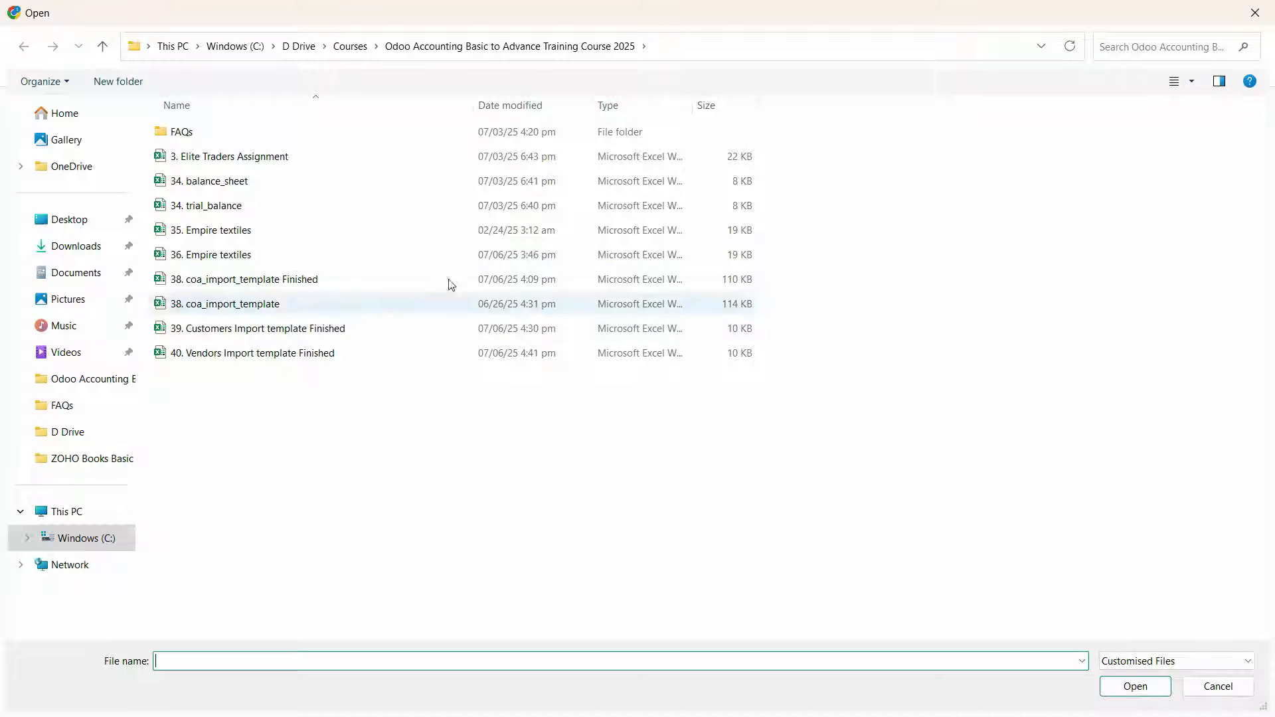
{"action": "left_click", "coordinate": [226, 353]}
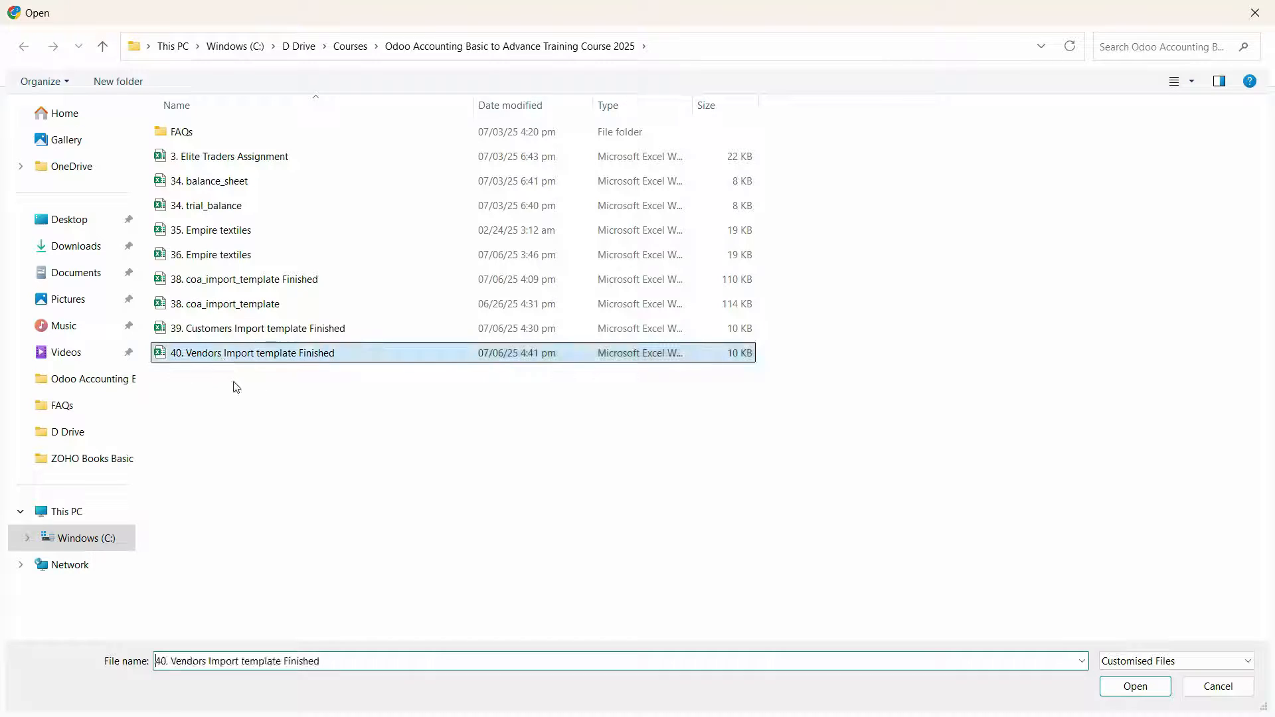
{"action": "left_click", "coordinate": [1126, 696]}
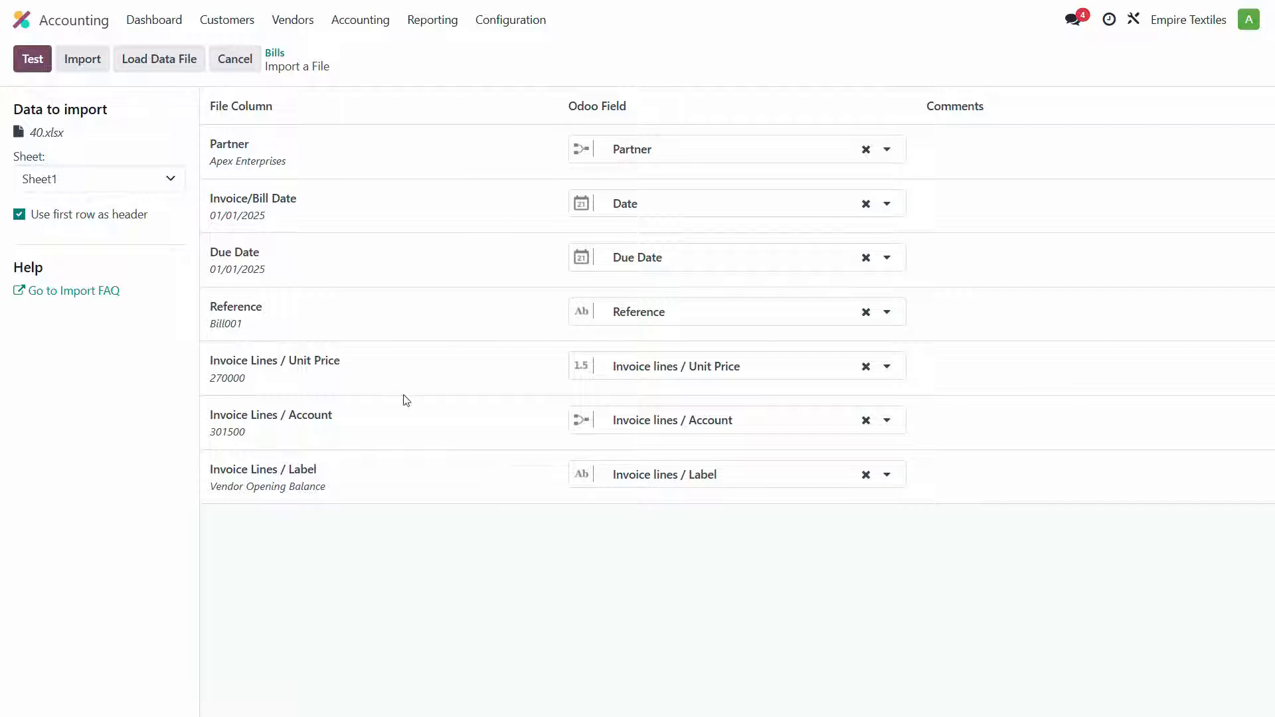
- Import the bills file, choosing Create new values for vendor names that cannot be matched
{"action": "left_click", "coordinate": [32, 59]}
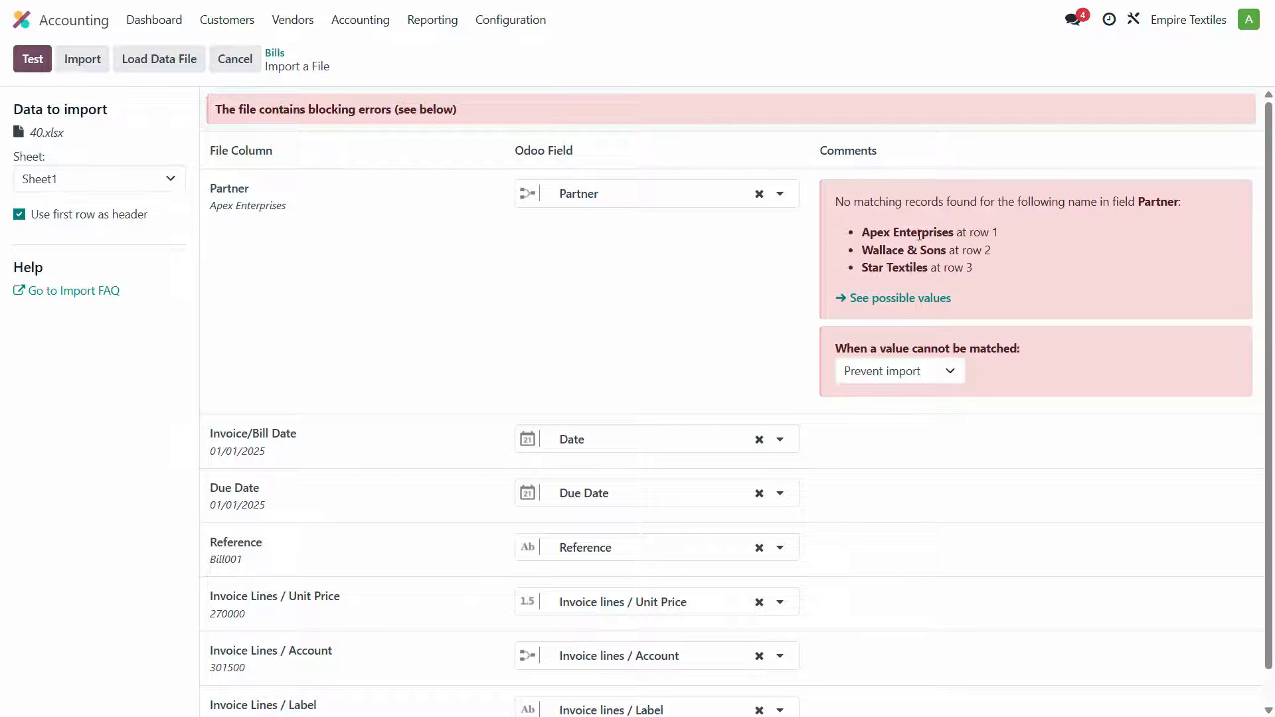
{"action": "left_click", "coordinate": [899, 384]}
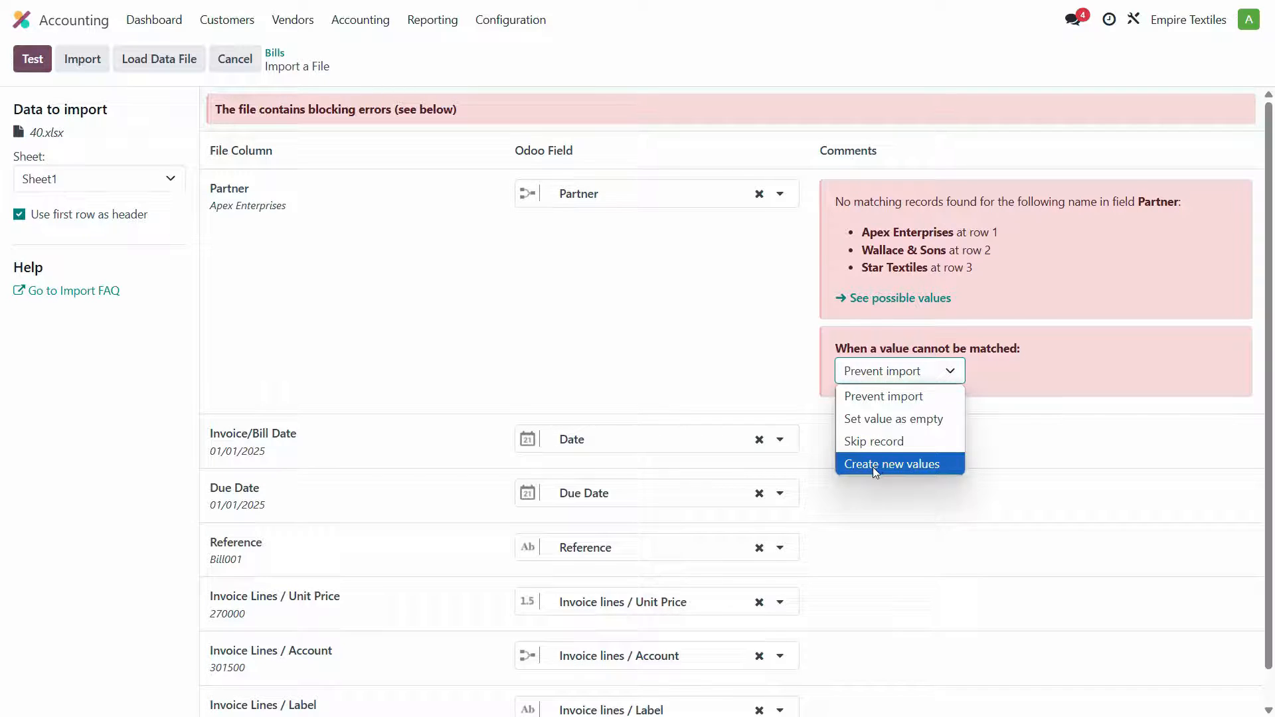
{"action": "left_click", "coordinate": [873, 467]}
{"action": "left_click", "coordinate": [914, 378]}
{"action": "left_click", "coordinate": [921, 464]}
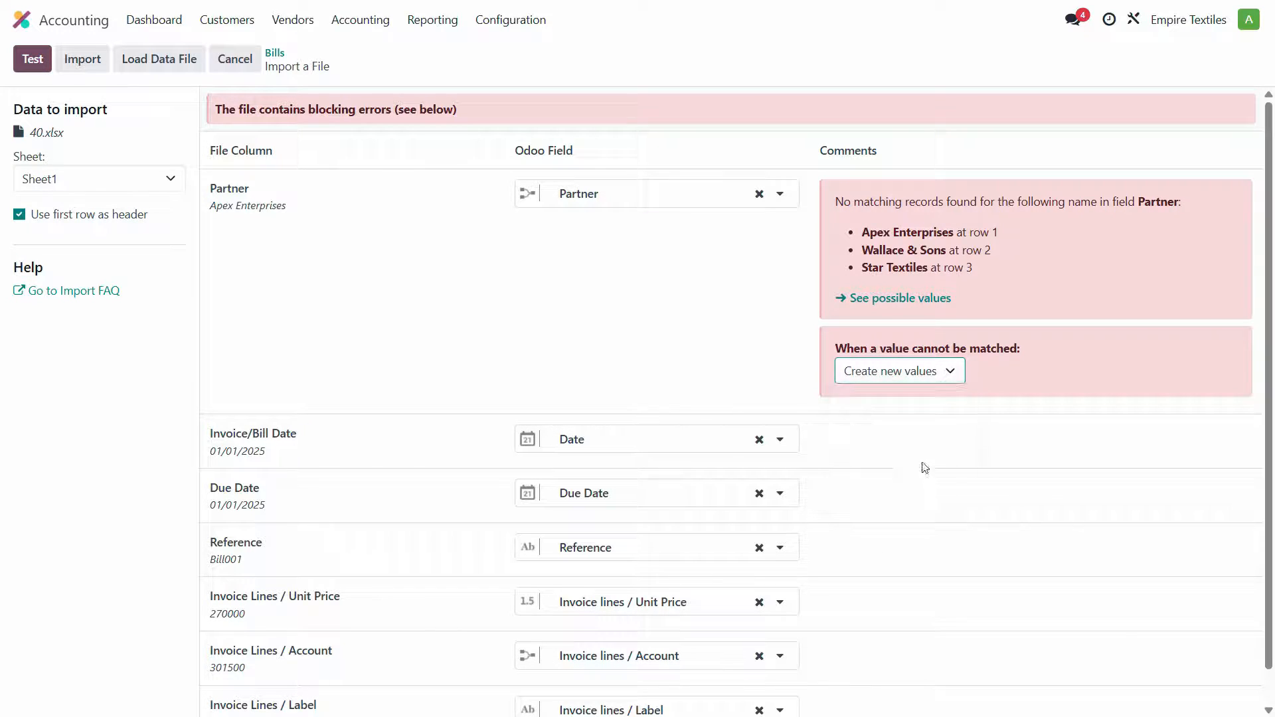
{"action": "left_click", "coordinate": [32, 60]}
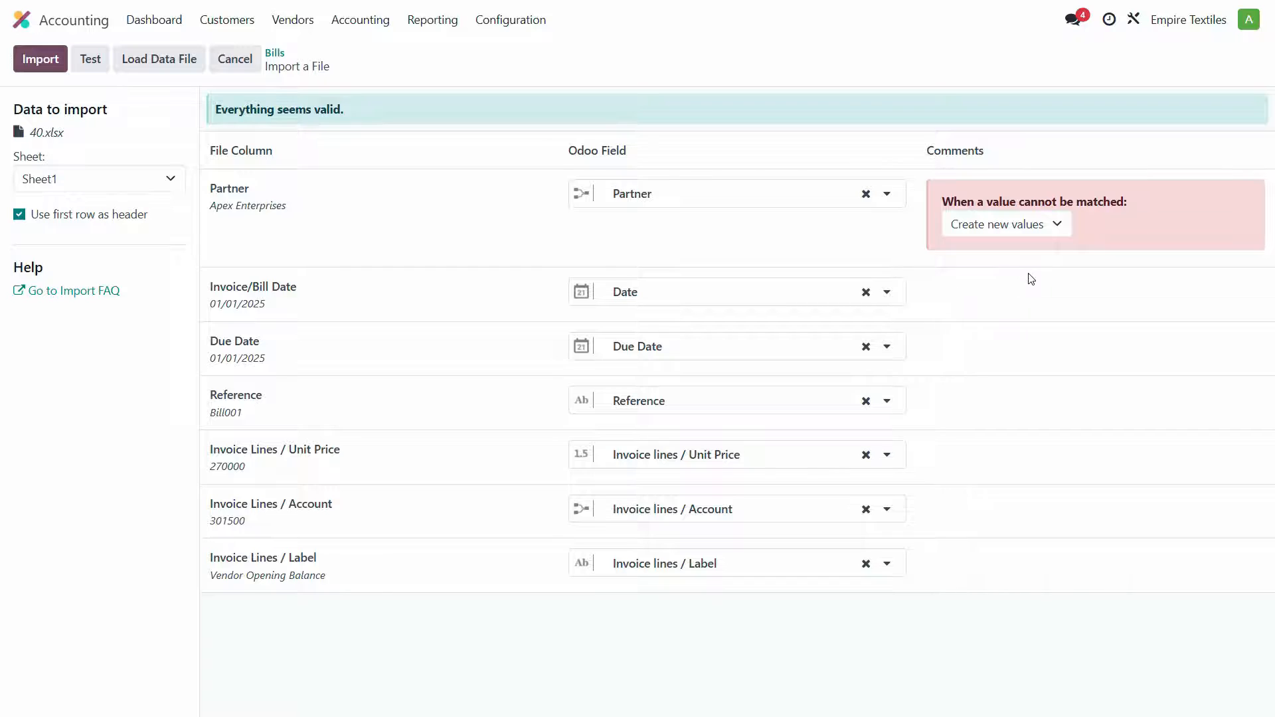
{"action": "left_click", "coordinate": [42, 59]}
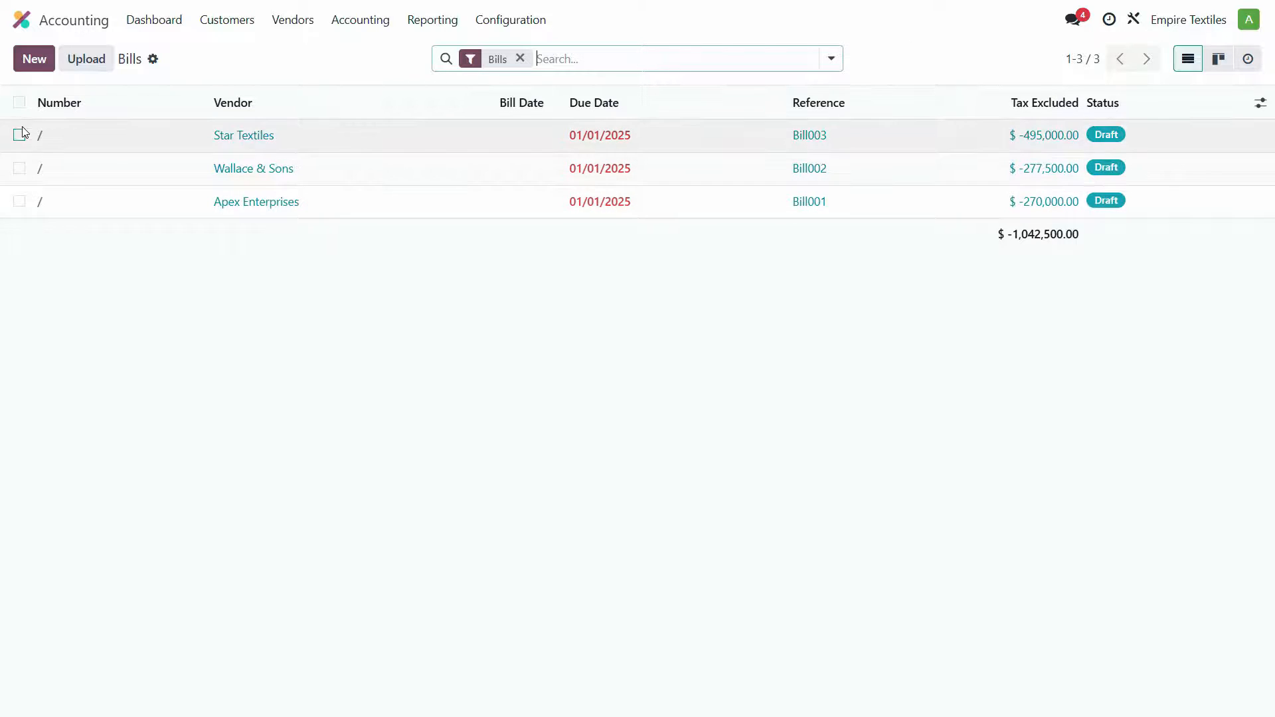
- Review the Star Textiles draft bill, then select all three imported bills and confirm their entries
{"action": "left_click", "coordinate": [261, 138]}
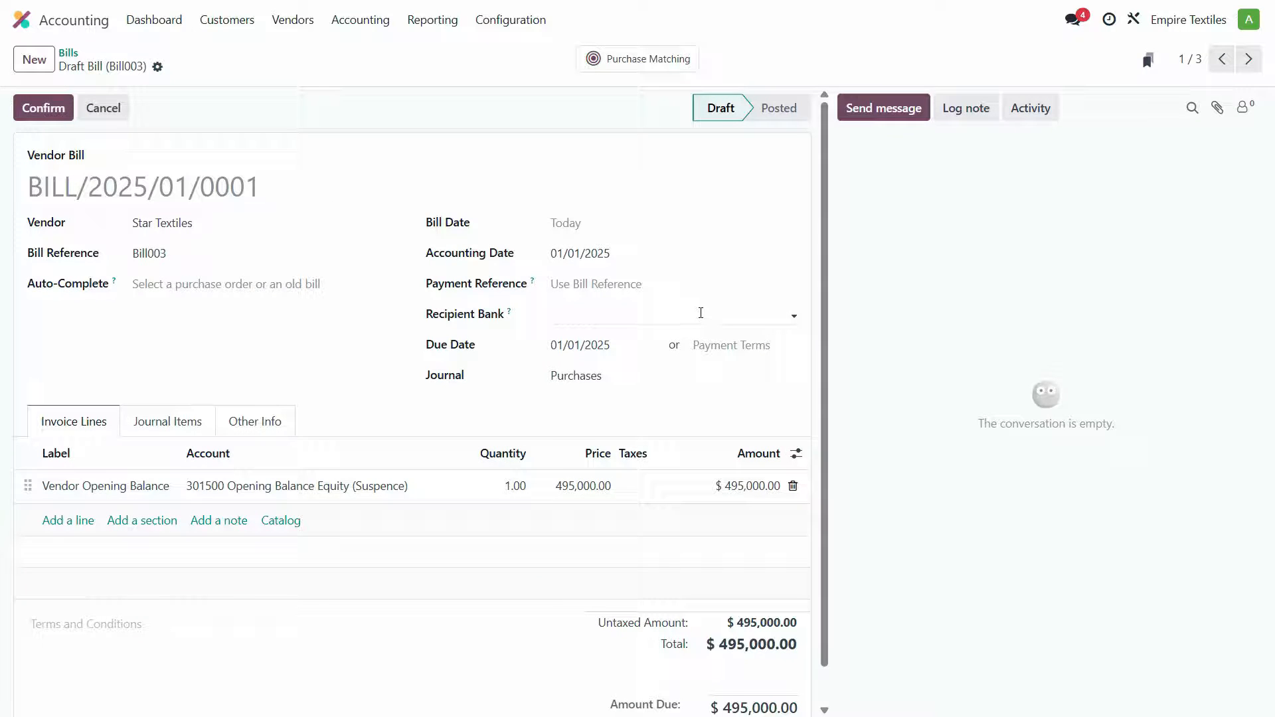
{"action": "left_click", "coordinate": [68, 52]}
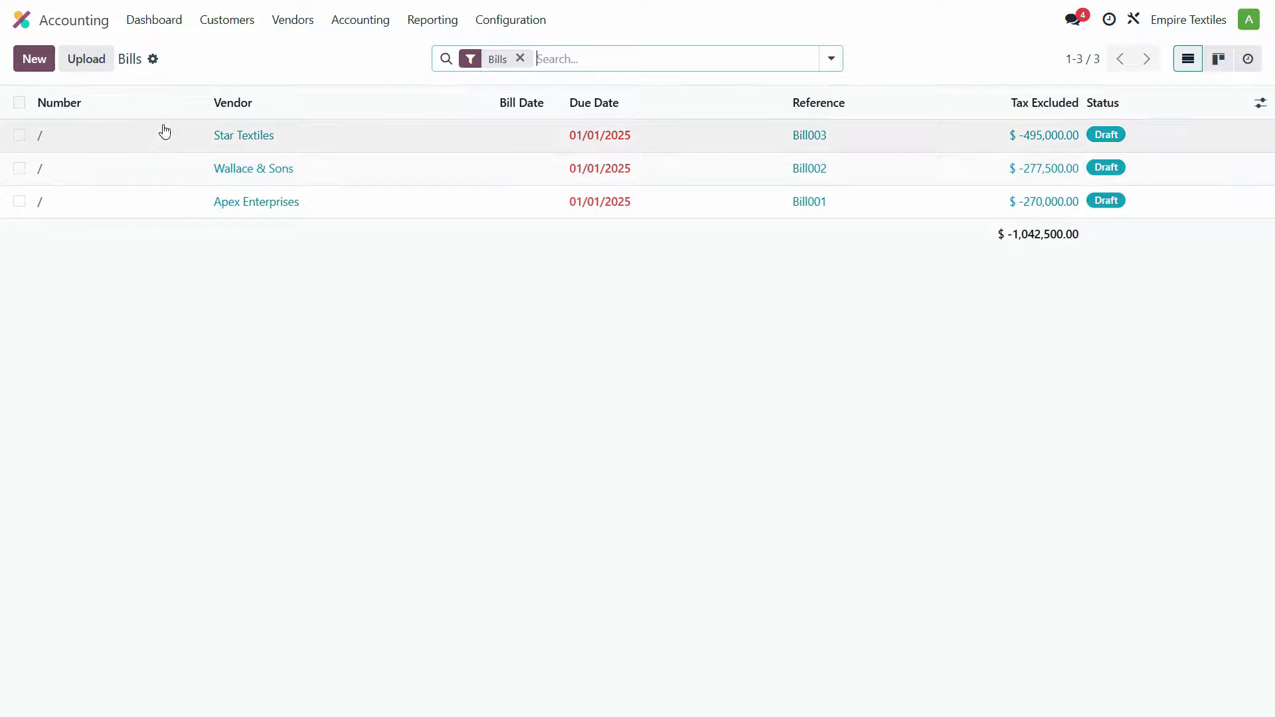
{"action": "left_click", "coordinate": [20, 102]}
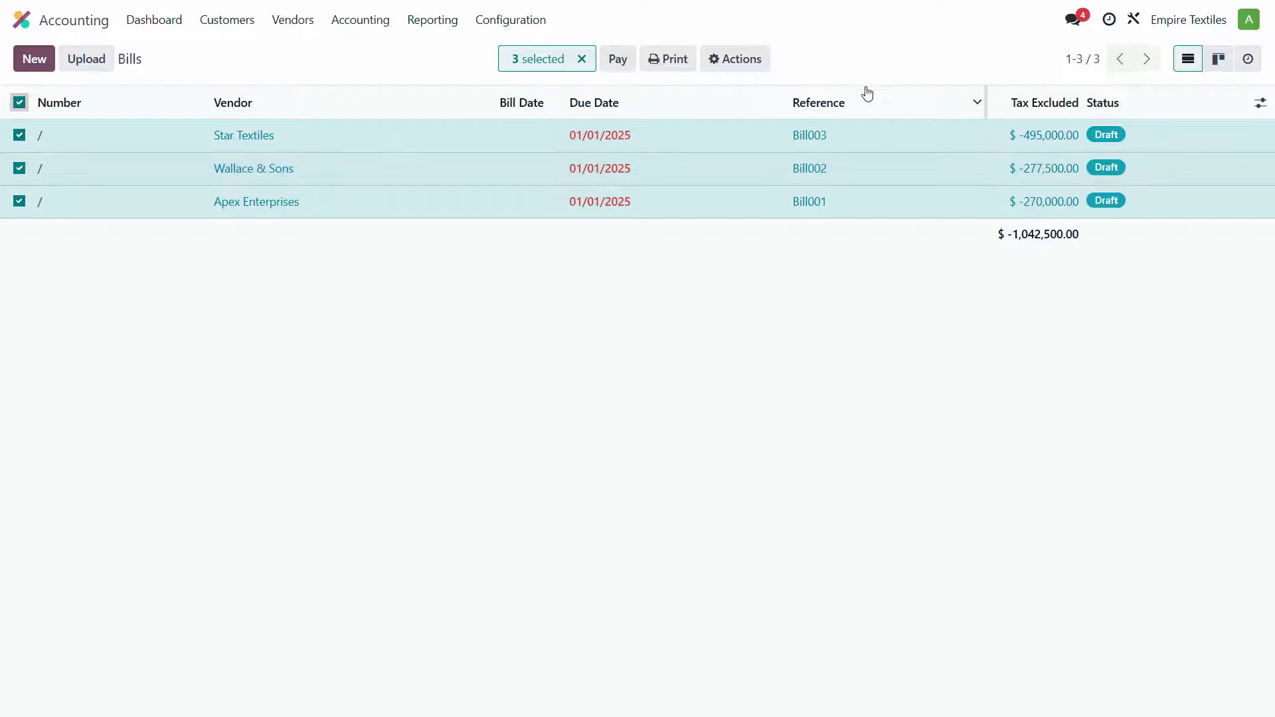
{"action": "left_click", "coordinate": [742, 62]}
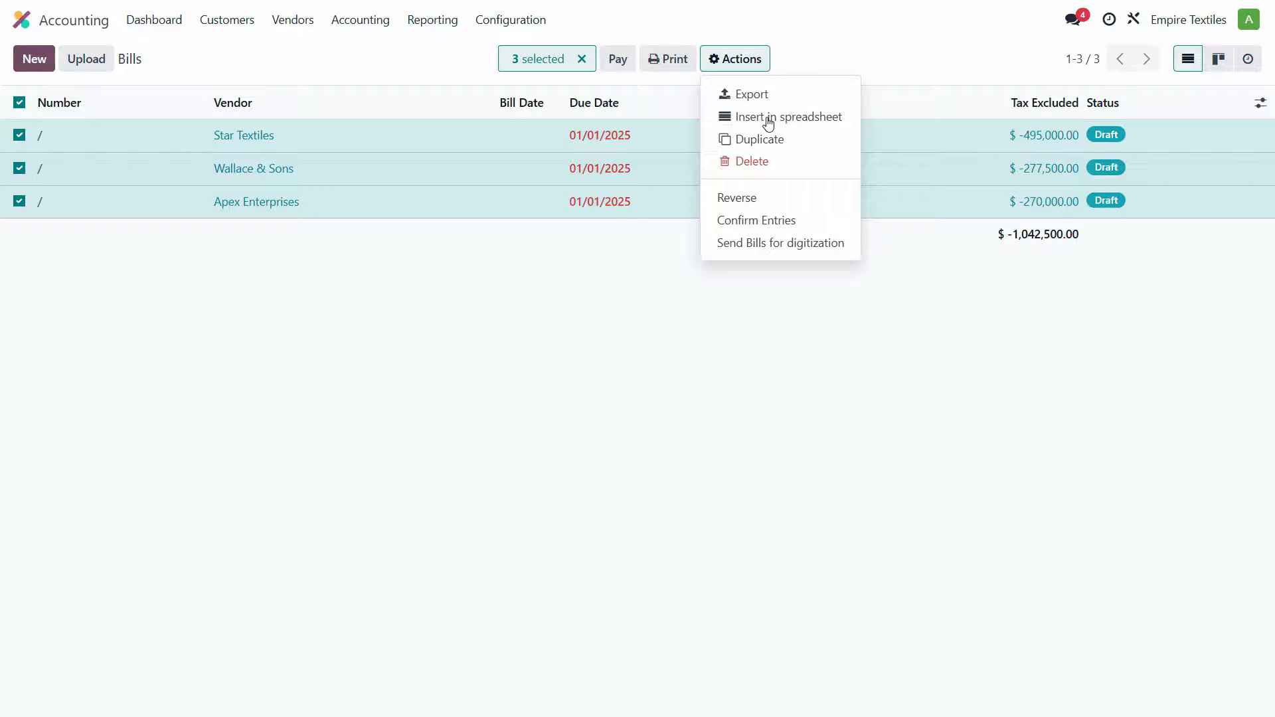
{"action": "left_click", "coordinate": [771, 221]}
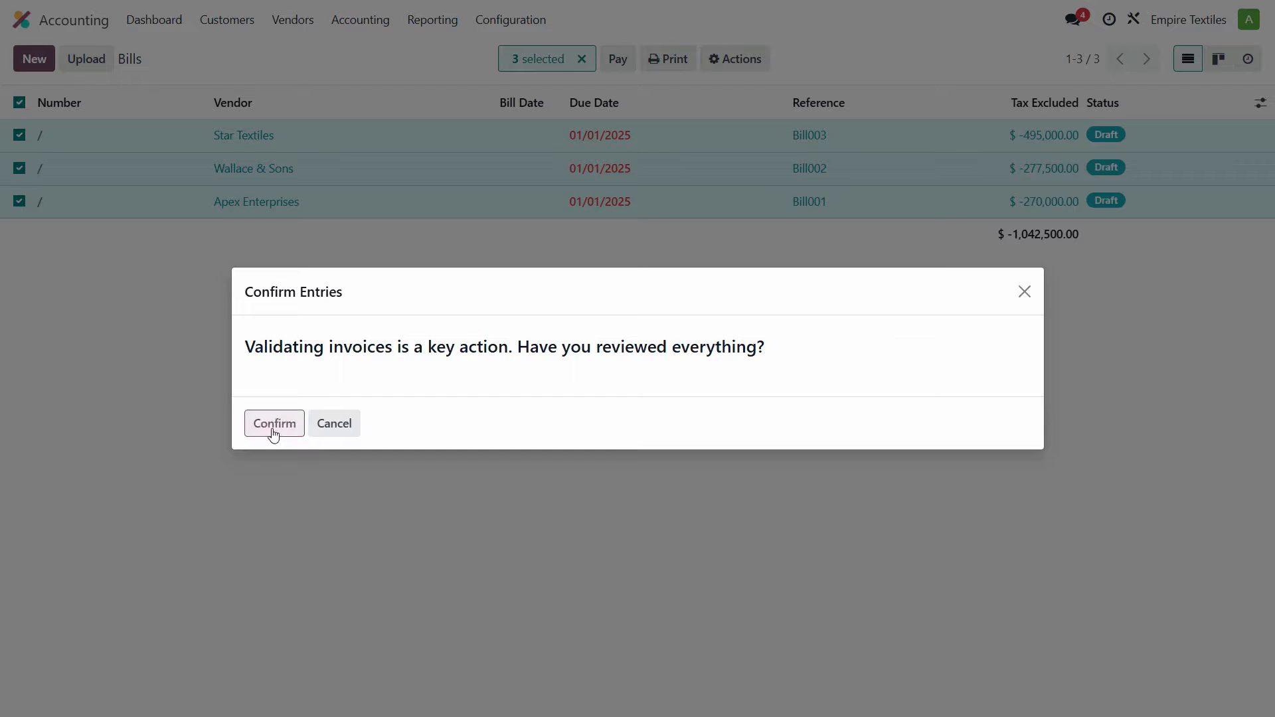
{"action": "left_click", "coordinate": [273, 425]}
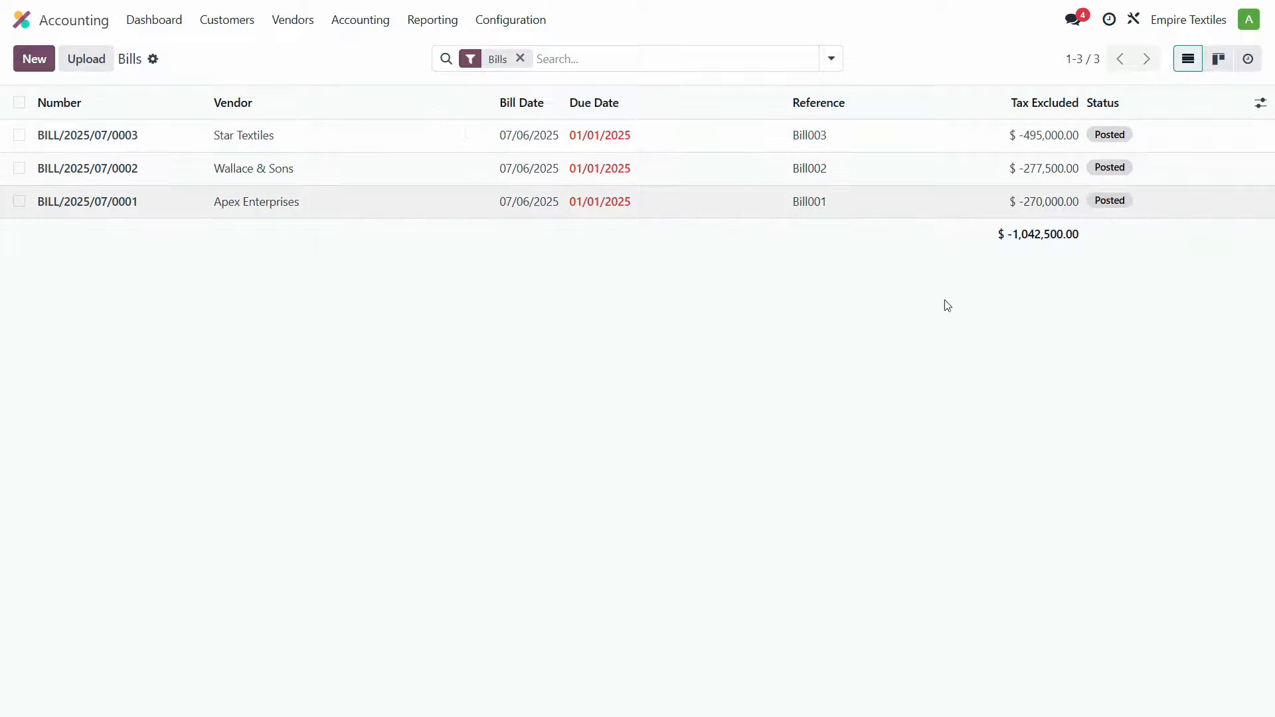
- Open the Trial Balance report and compare the Creditors (Payables) balance with the spreadsheet's opening trial balance
{"action": "left_click", "coordinate": [429, 25]}
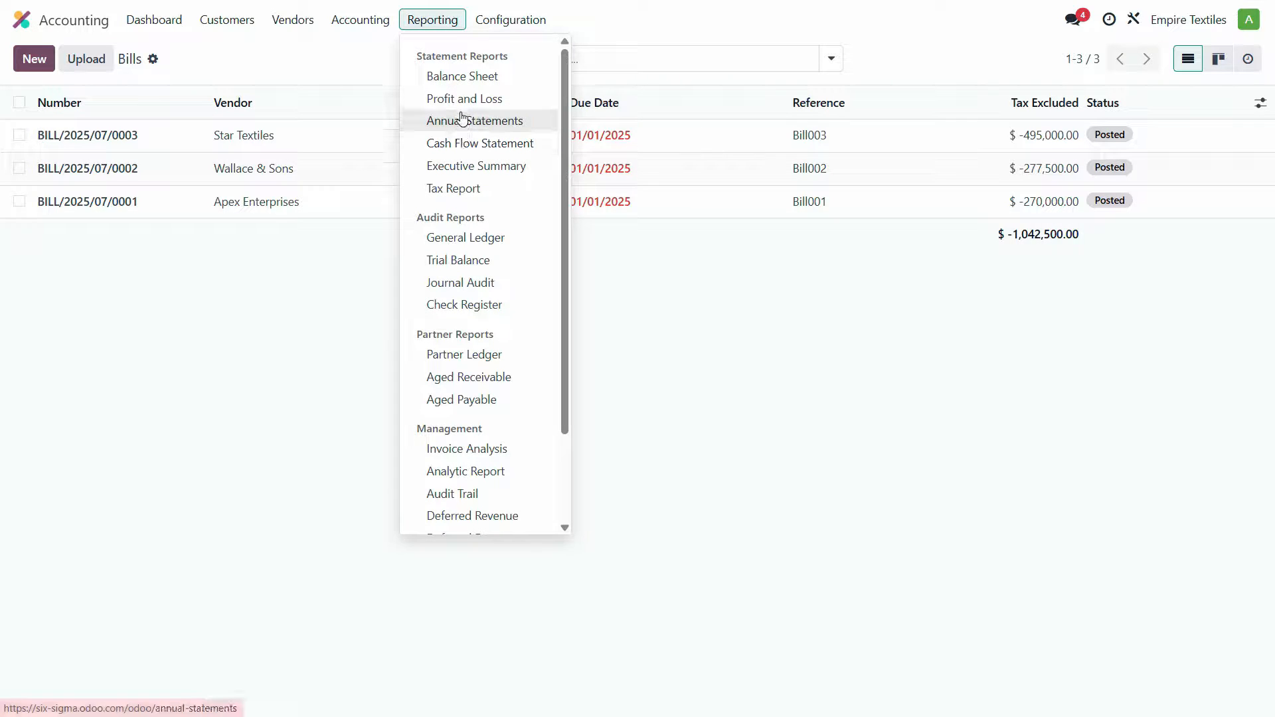
{"action": "left_click", "coordinate": [473, 268]}
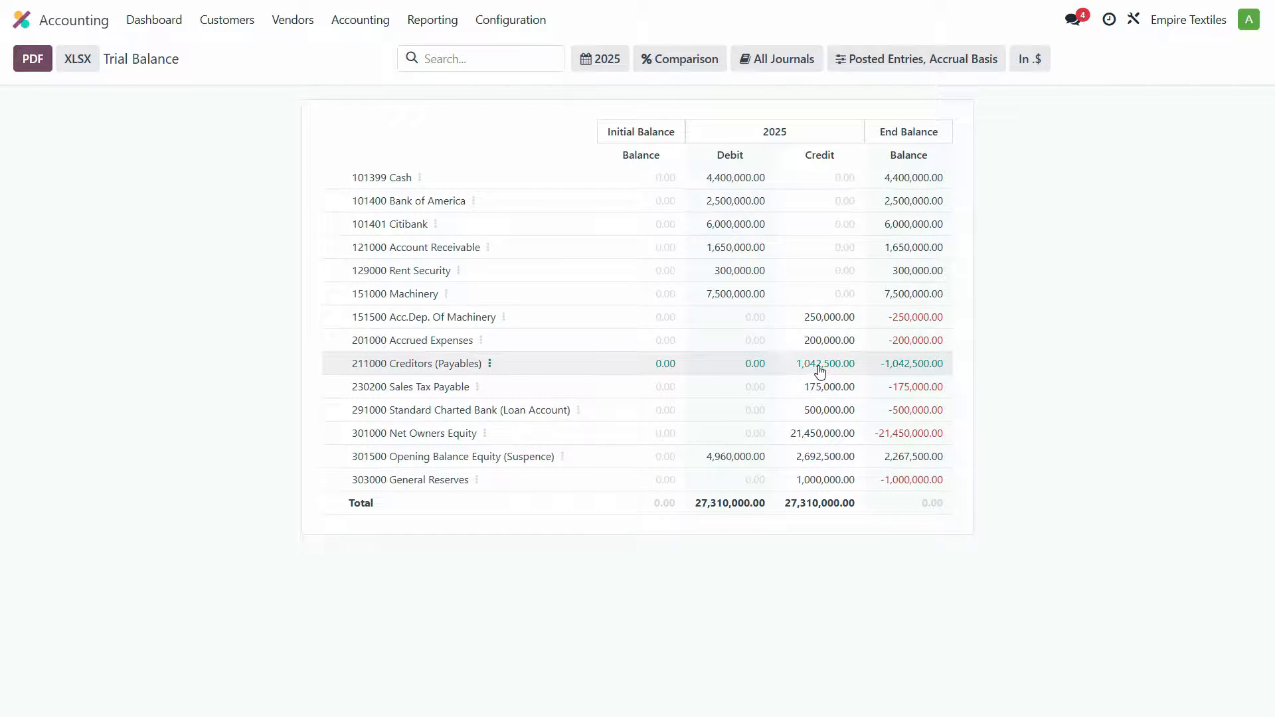
{"action": "key", "text": "alt+Tab"}
{"action": "scroll", "coordinate": [446, 250], "scroll_direction": "up", "scroll_amount": 2}
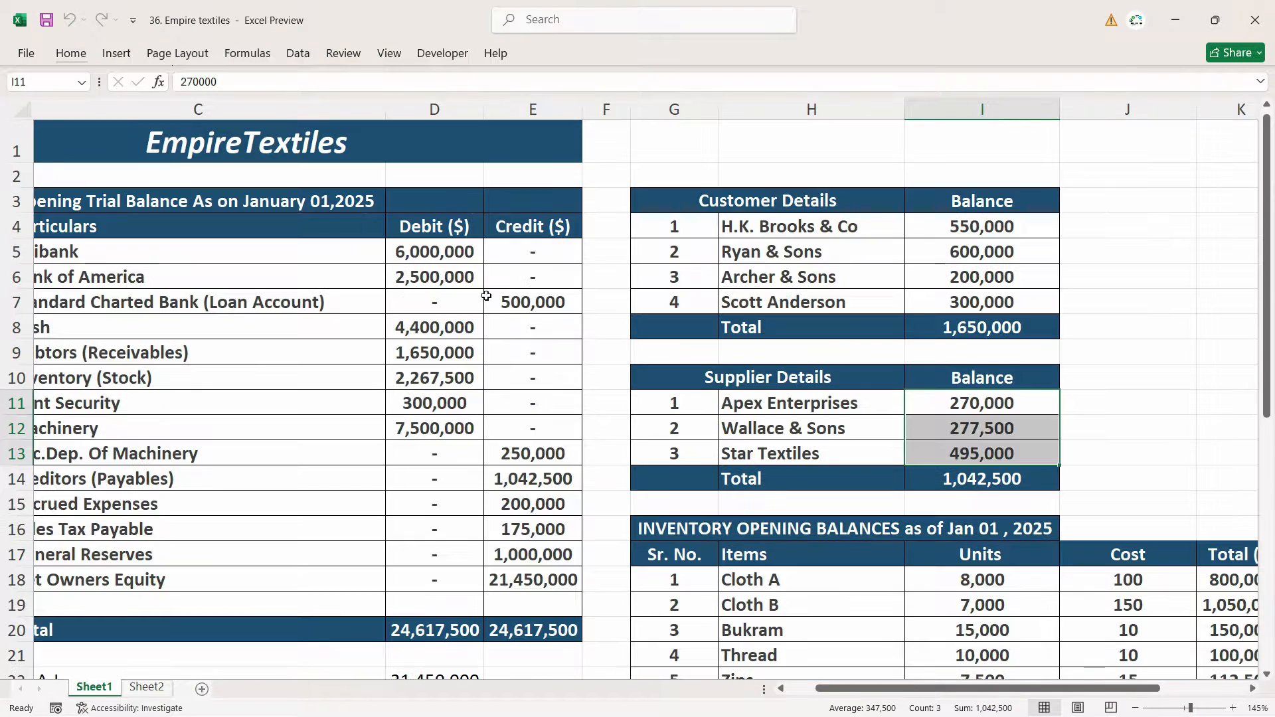
{"action": "left_click", "coordinate": [512, 481]}
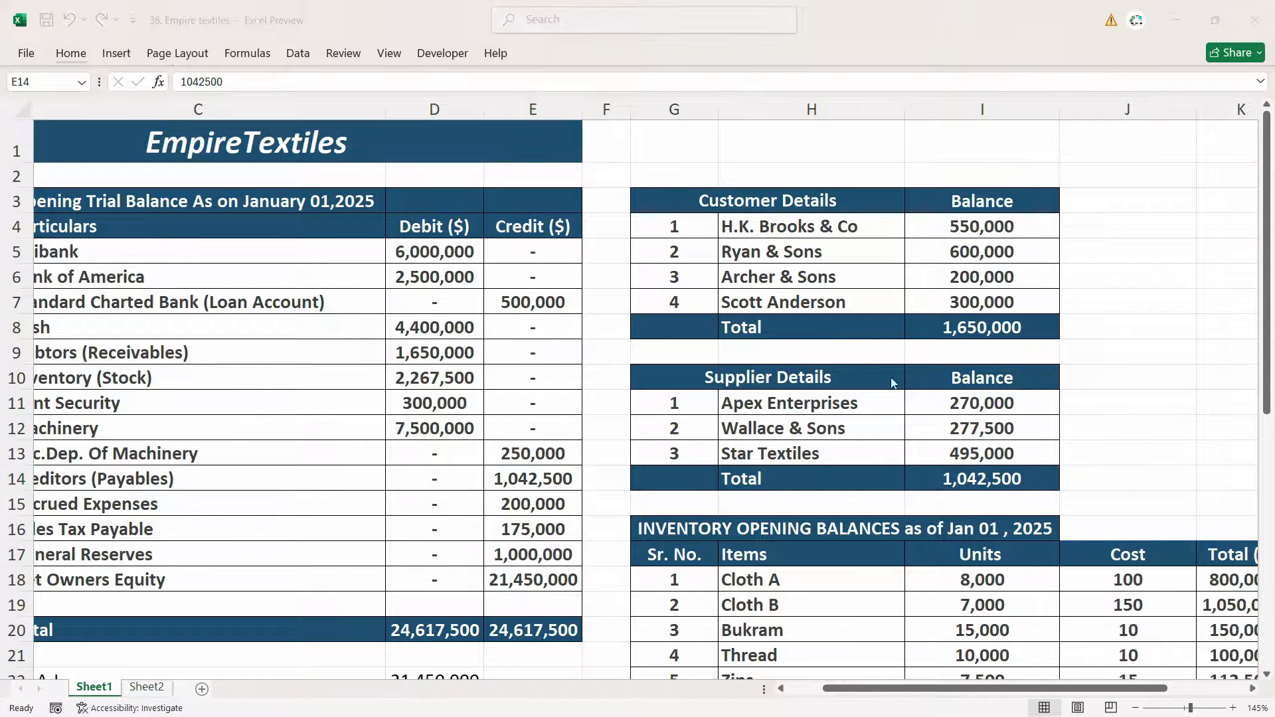
{"action": "key", "text": "alt+Tab"}
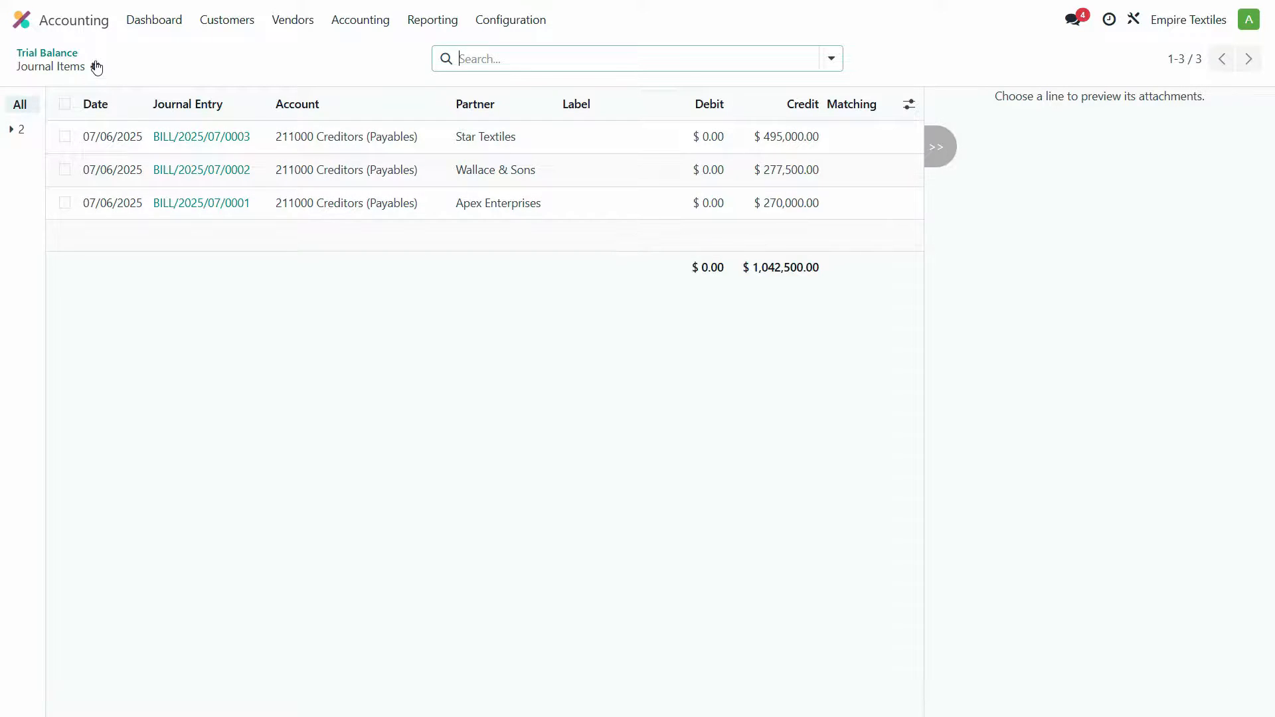
- Compare the Opening Balance Equity (Suspence) balance with the spreadsheet's supplier and inventory figures
{"action": "left_click", "coordinate": [48, 53]}
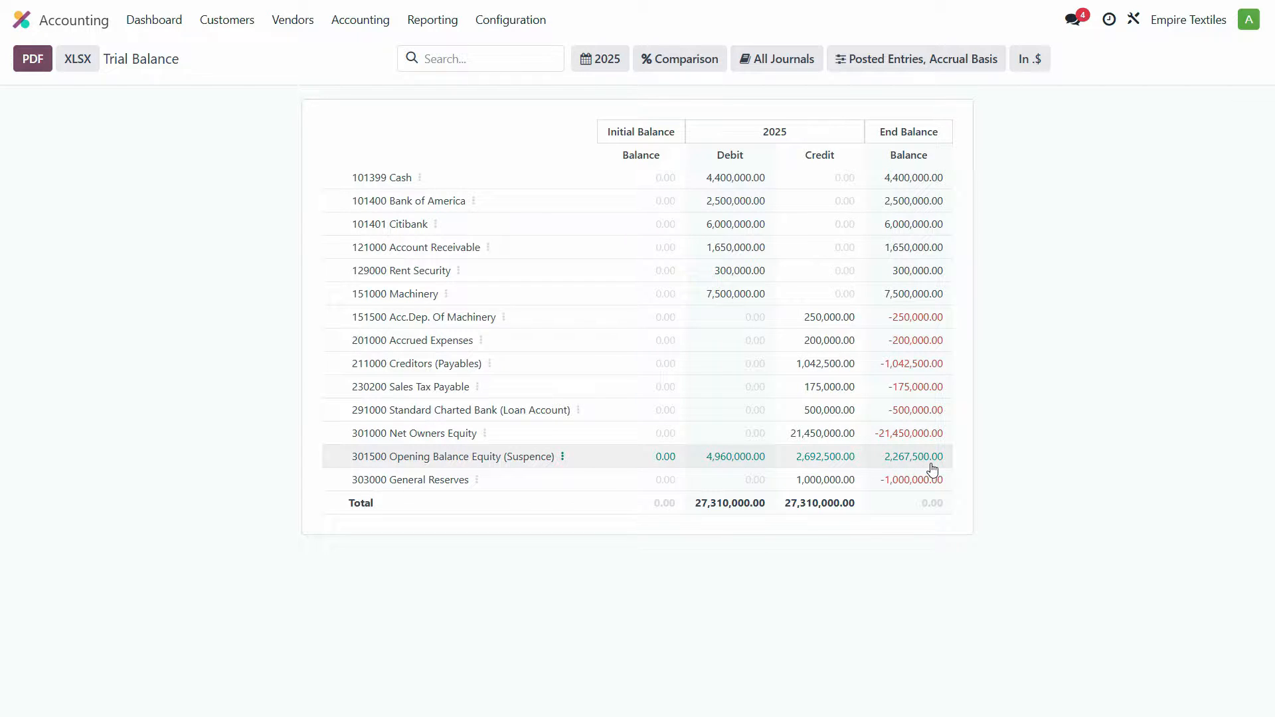
{"action": "key", "text": "alt+Tab"}
{"action": "scroll", "coordinate": [1159, 508], "scroll_direction": "down", "scroll_amount": 3}
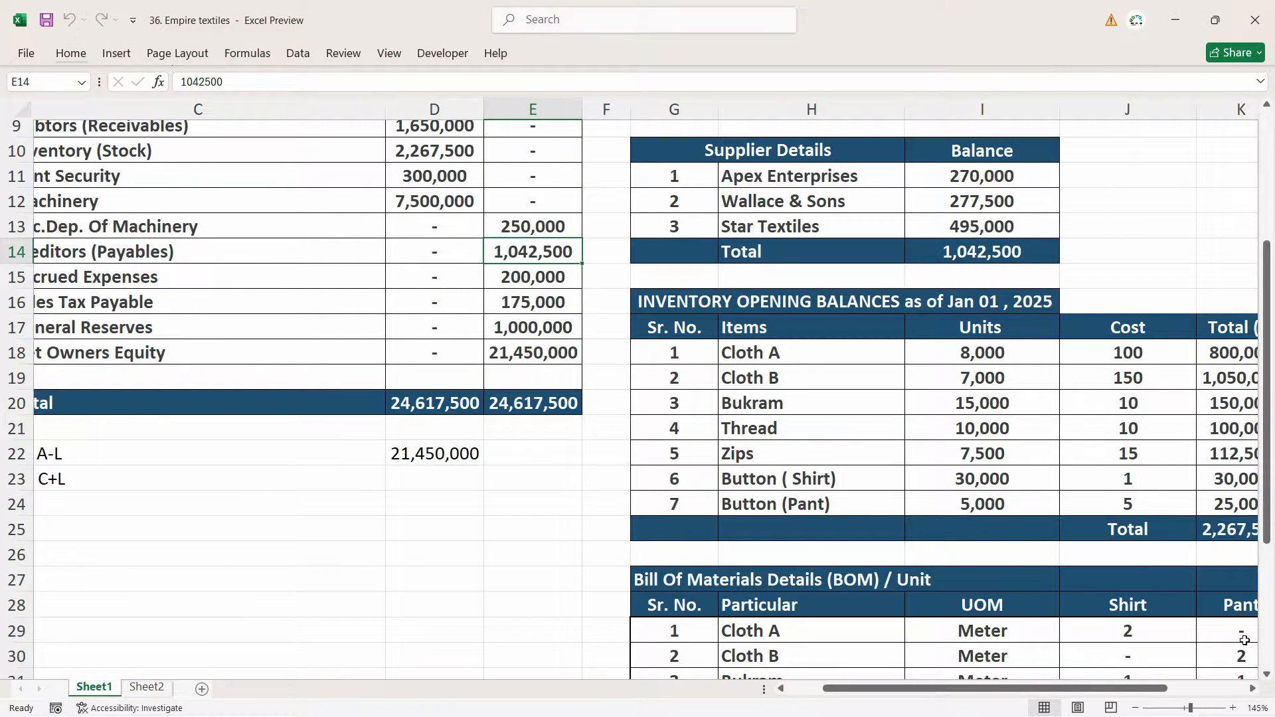
{"action": "scroll", "coordinate": [1073, 664], "scroll_direction": "right", "scroll_amount": 3}
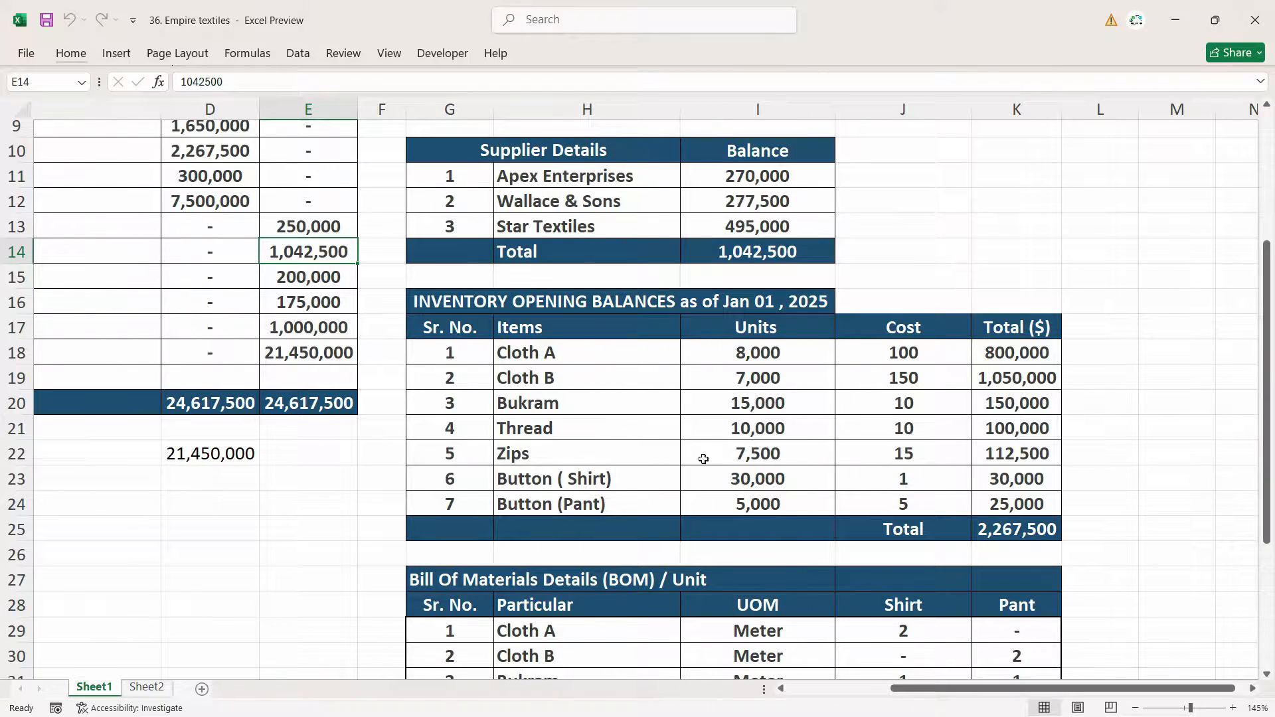
{"action": "key", "text": "alt+Tab"}
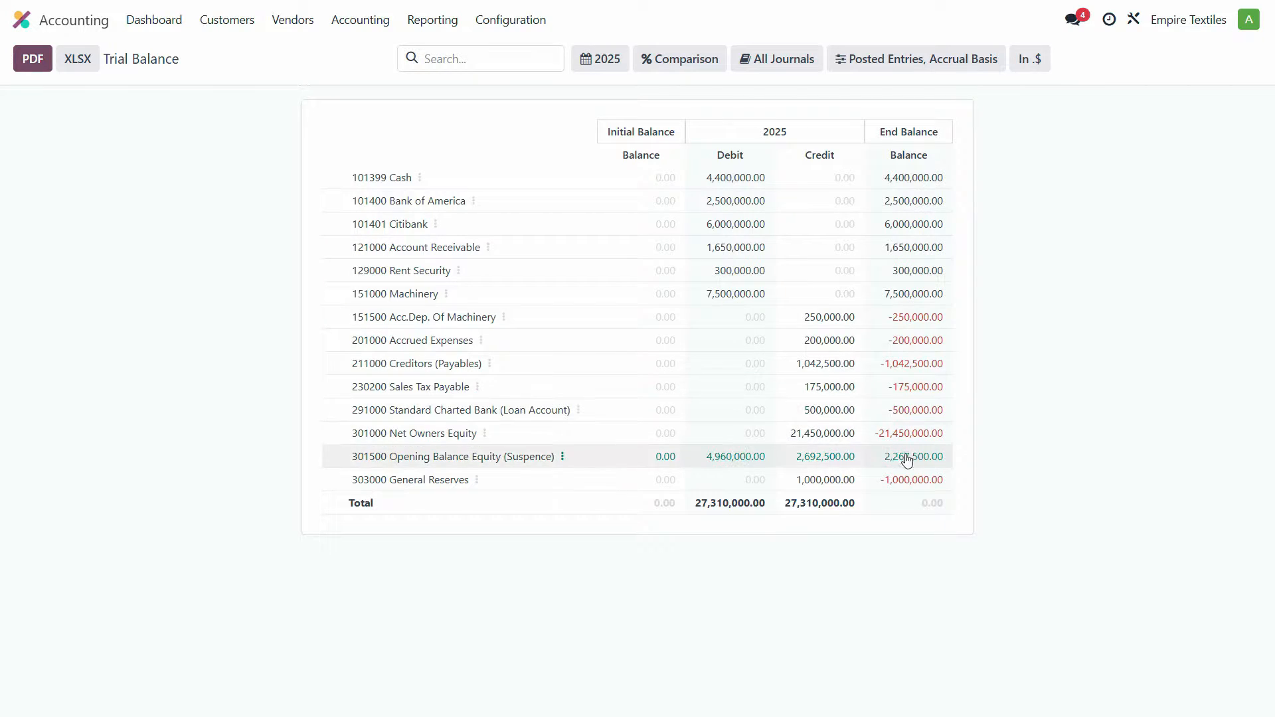